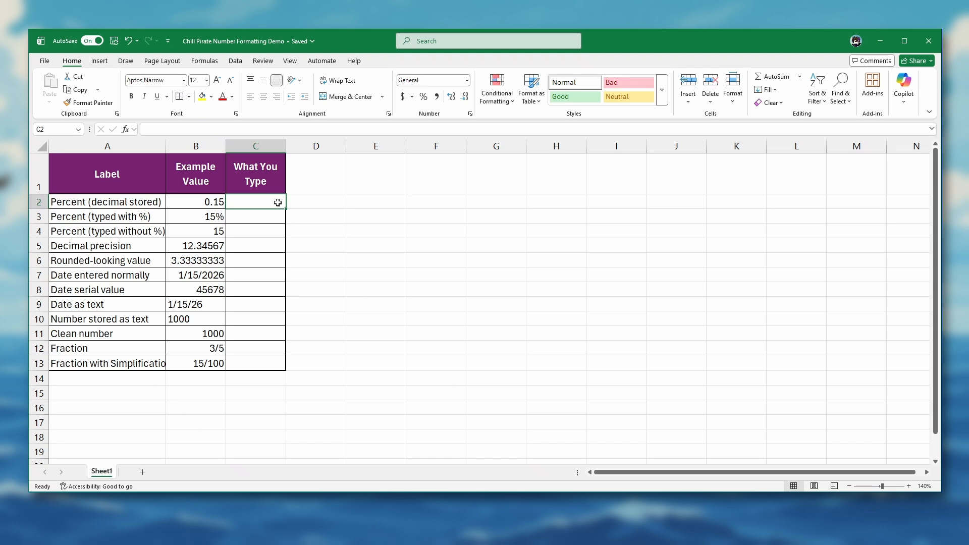
# - Enter .15 in cell C2 and format it as Percentage
pyautogui.write('.15')
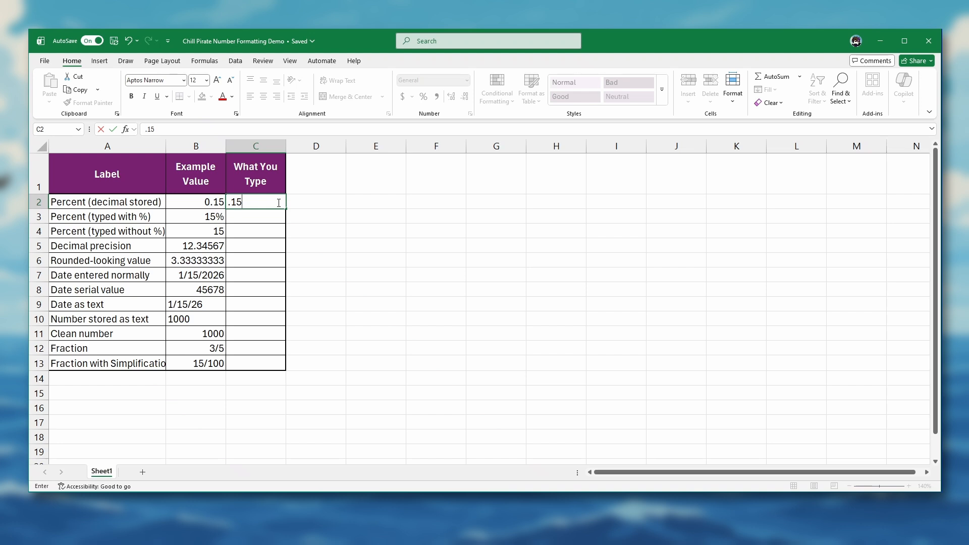
pyautogui.press('Return')
pyautogui.click(278, 202)
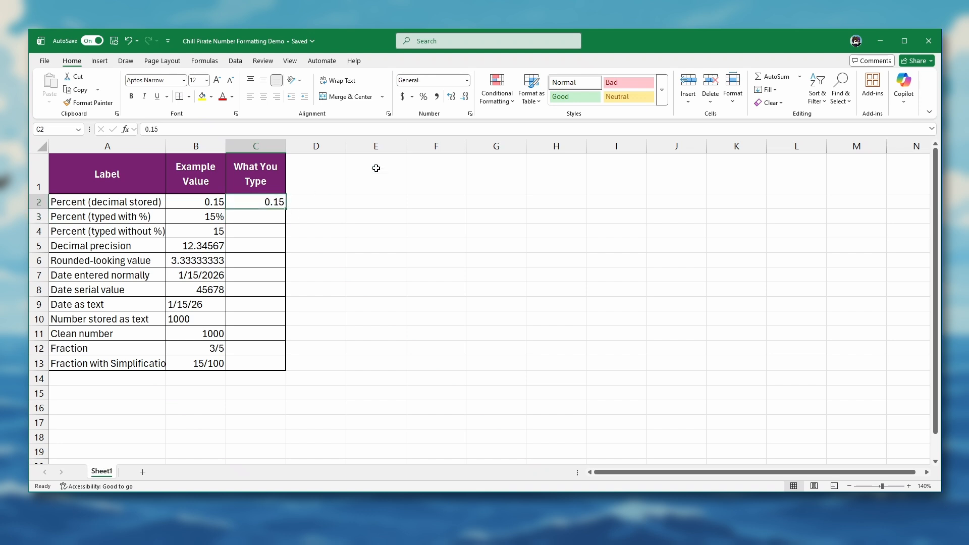
pyautogui.click(467, 81)
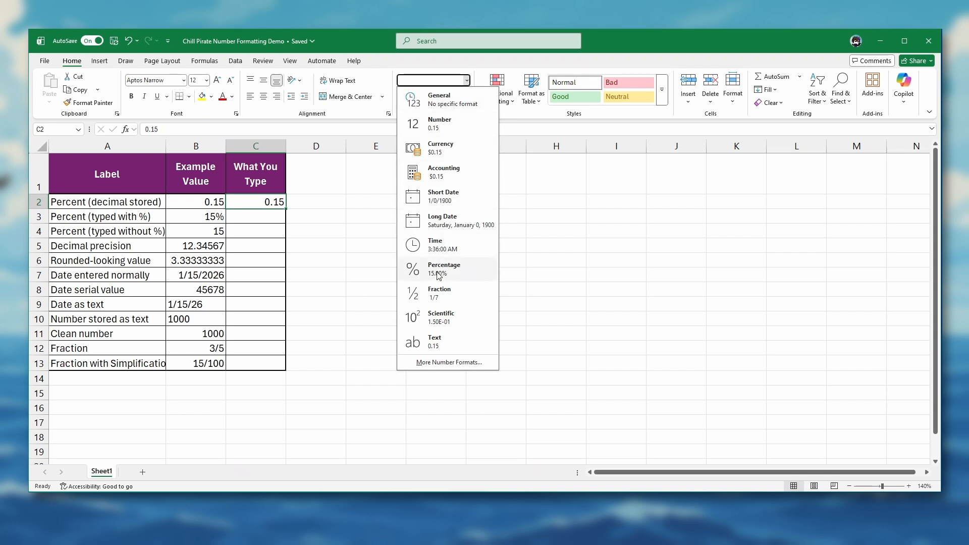
pyautogui.click(438, 275)
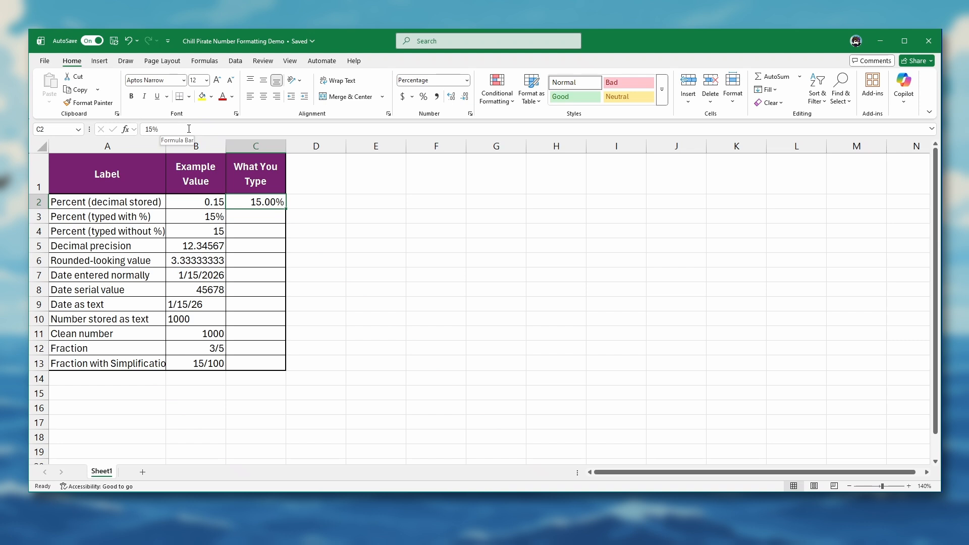
# - Switch cell C2 to the Number format and back to Percentage
pyautogui.click(467, 82)
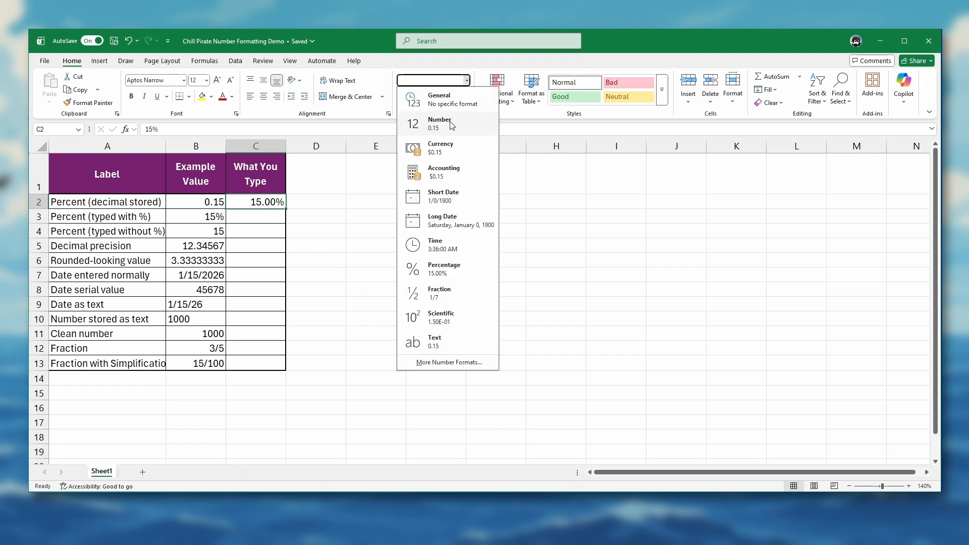
pyautogui.click(439, 126)
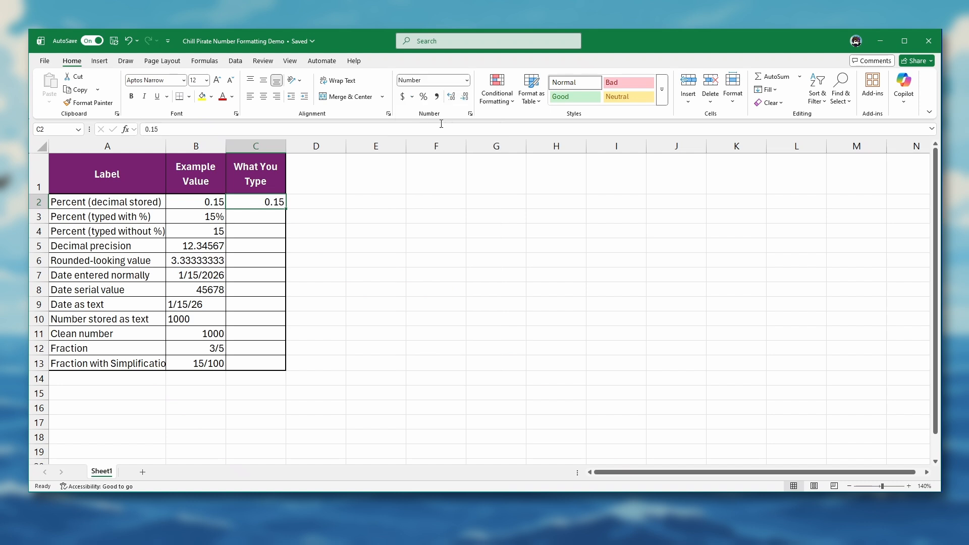
pyautogui.click(468, 82)
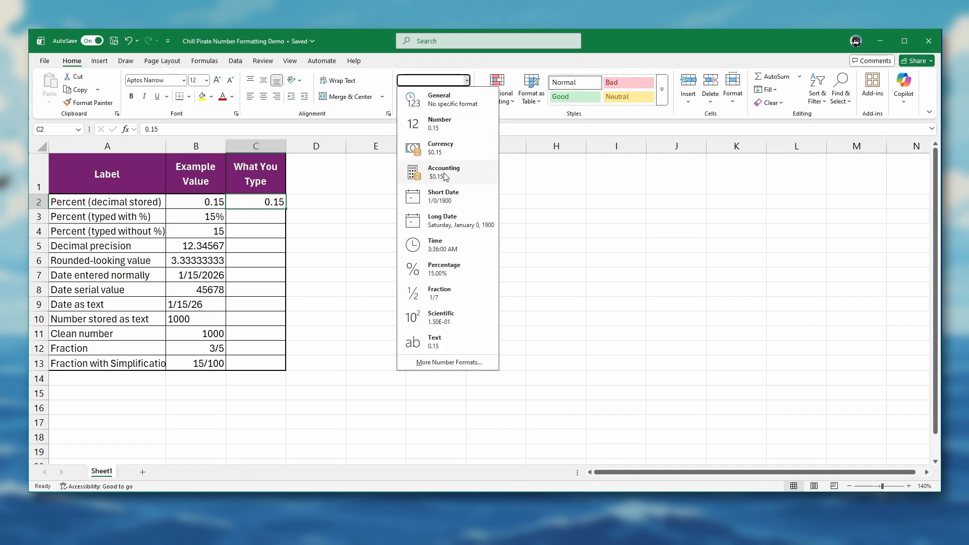
pyautogui.click(438, 268)
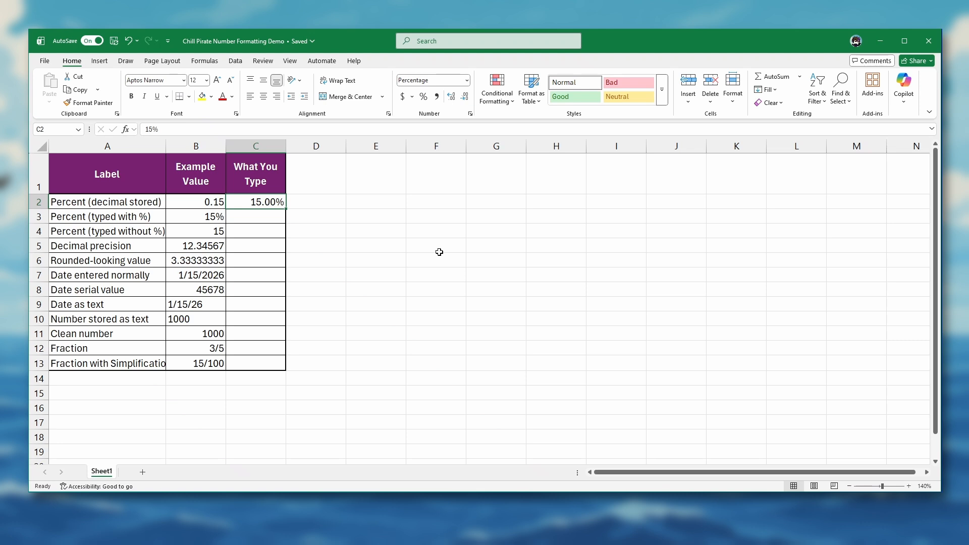
# - Remove both decimal places from the percentage in C2, and change the cell's format to Number
pyautogui.click(465, 100)
pyautogui.click(465, 100)
pyautogui.click(466, 80)
pyautogui.click(460, 125)
# - Format cell C2 as Percentage with no decimal places
pyautogui.click(465, 82)
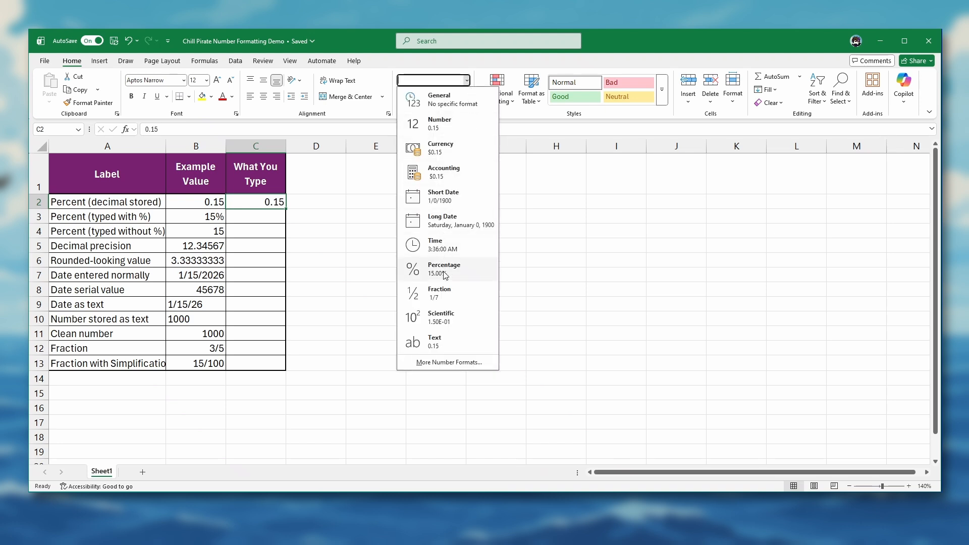
pyautogui.click(444, 268)
pyautogui.click(463, 99)
pyautogui.click(464, 99)
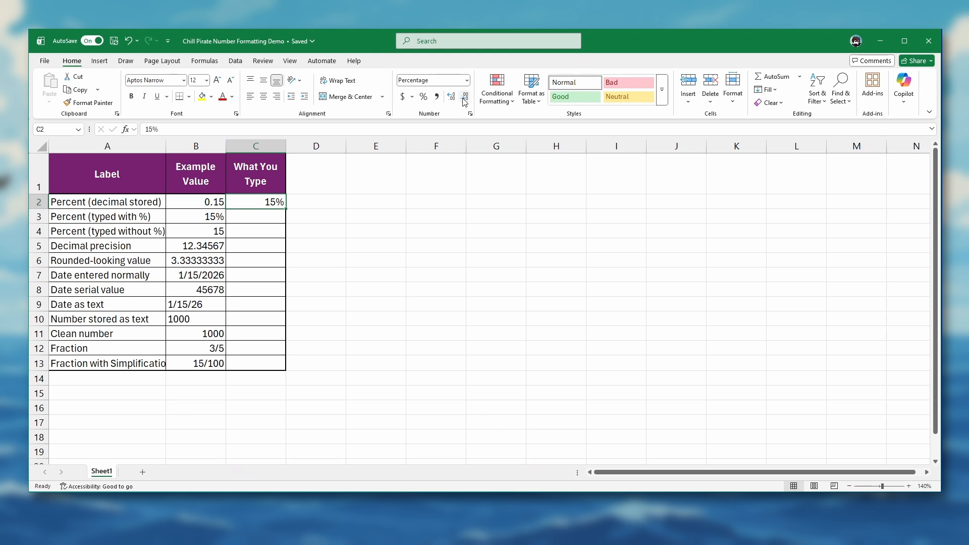
# - Enter 15% with the percent sign in cell C3 and check the cell's number format
pyautogui.click(263, 219)
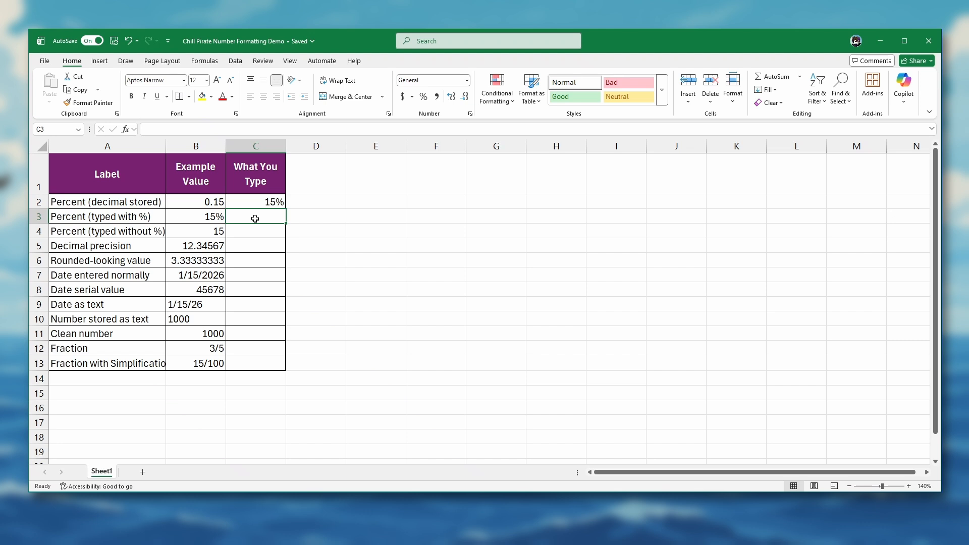
pyautogui.write('15%')
pyautogui.press('Return')
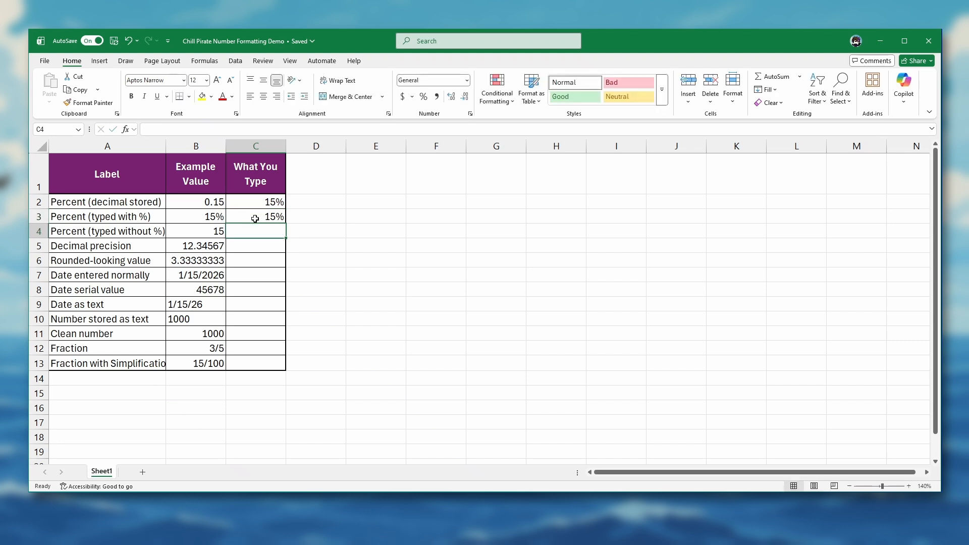
pyautogui.click(255, 218)
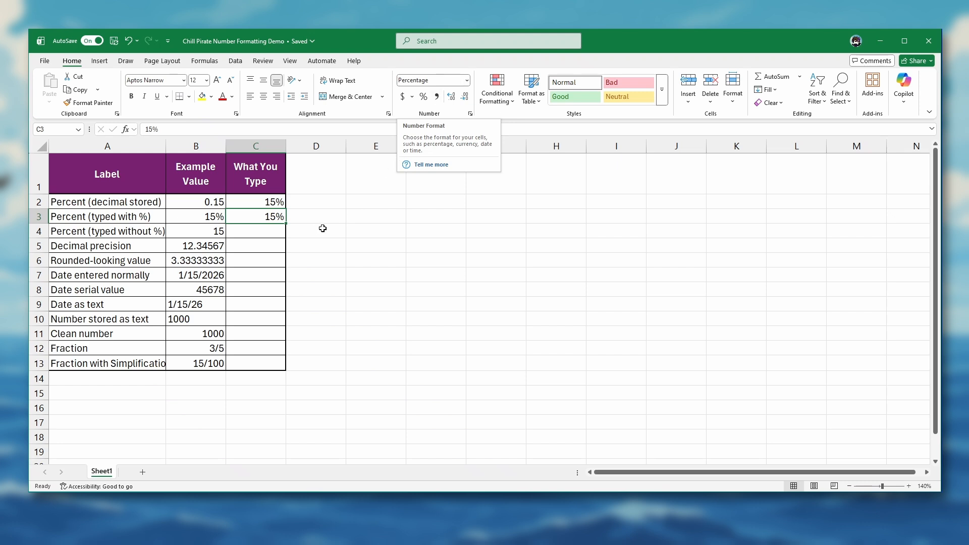
# - Enter 15 without a percent sign in cell C4 and format it as Percentage
pyautogui.click(273, 231)
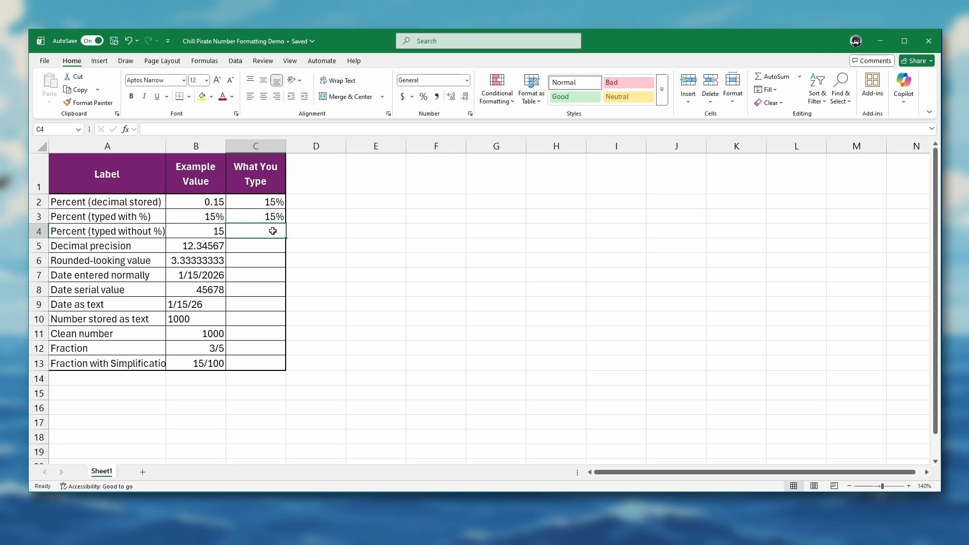
pyautogui.write('15')
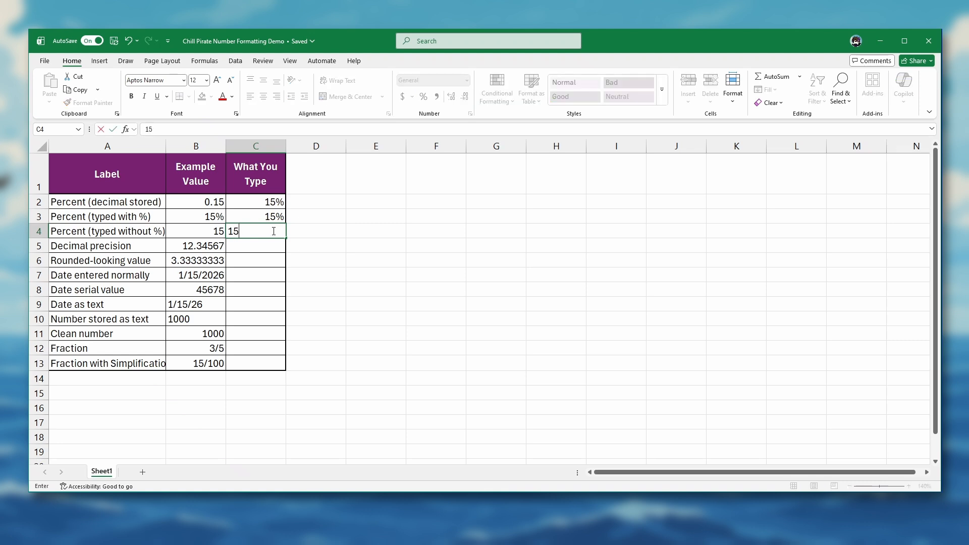
pyautogui.press('Return')
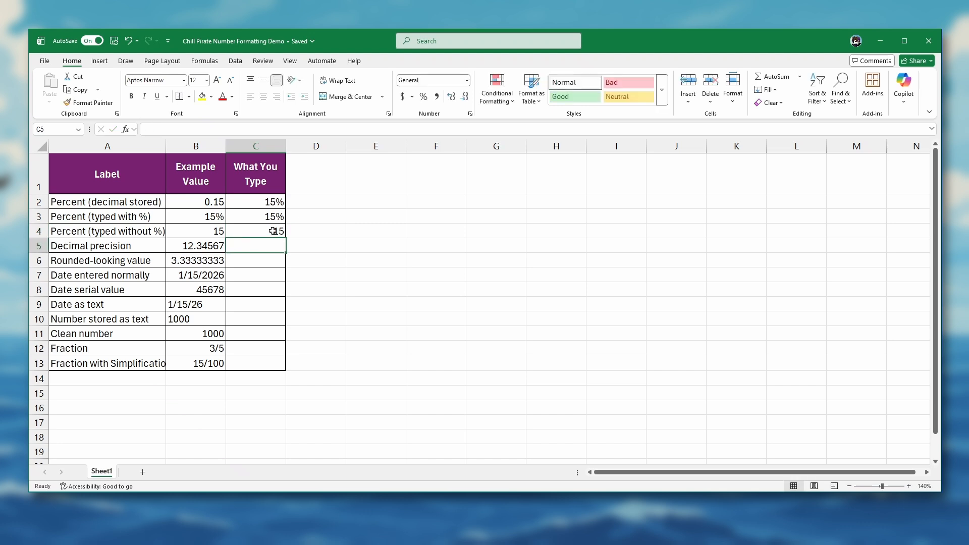
pyautogui.click(273, 231)
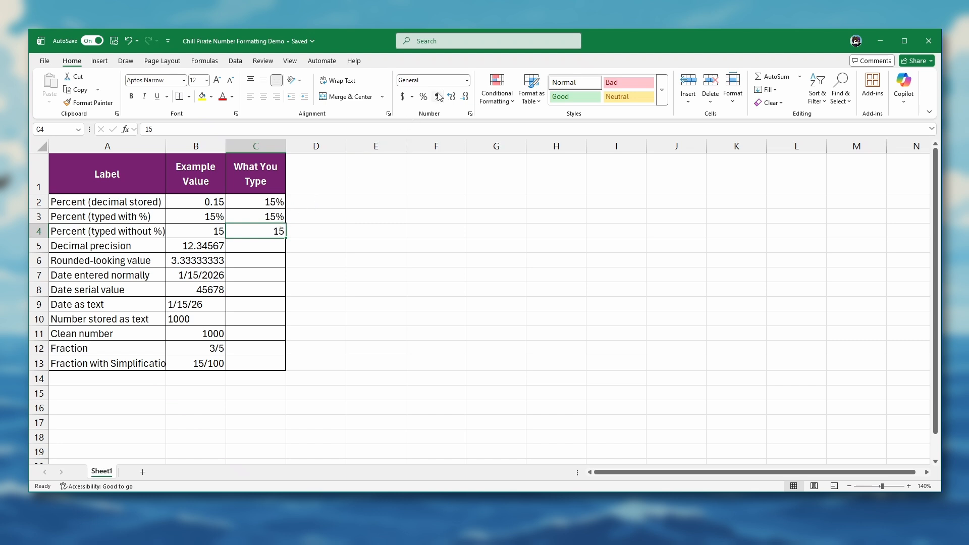
pyautogui.click(466, 81)
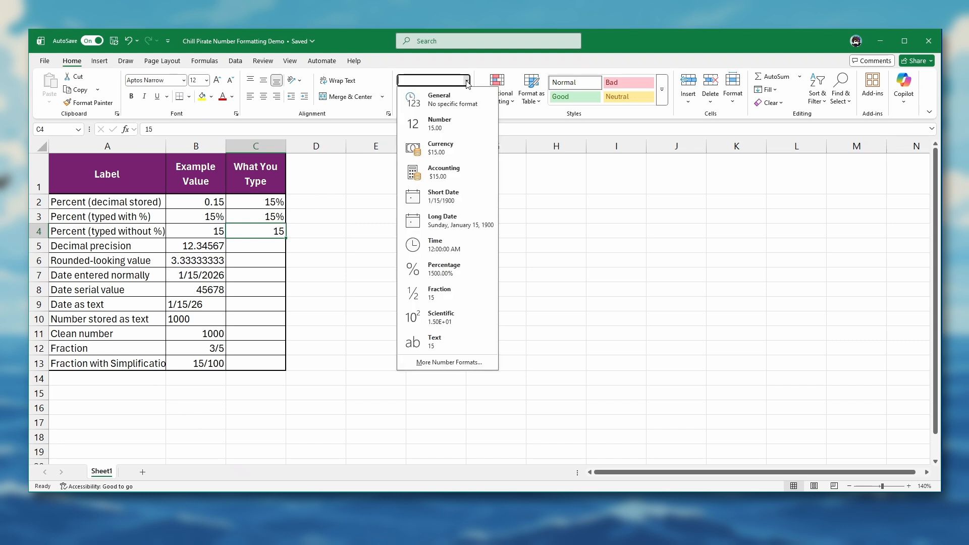
pyautogui.click(443, 268)
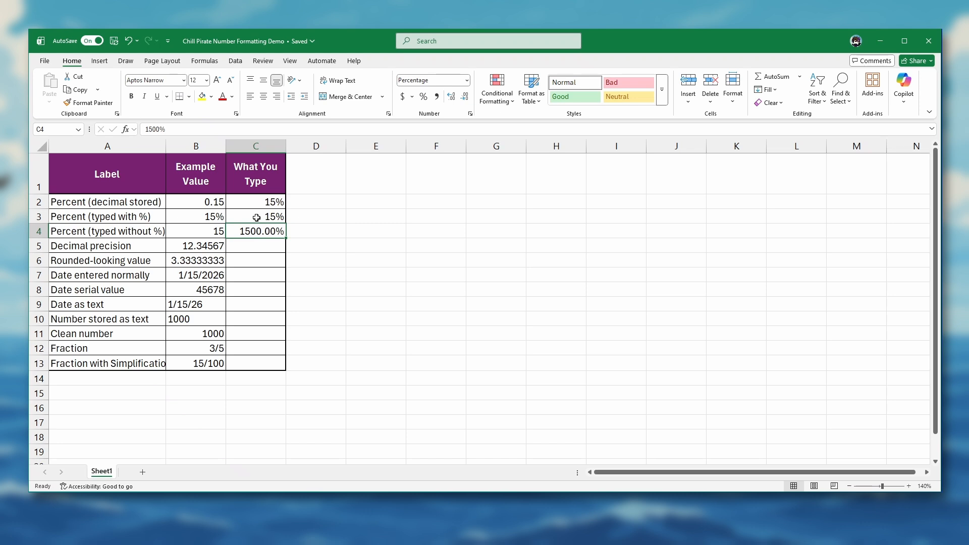
# - Enter 12.34567 in cell C5 of the decimal precision row
pyautogui.click(264, 245)
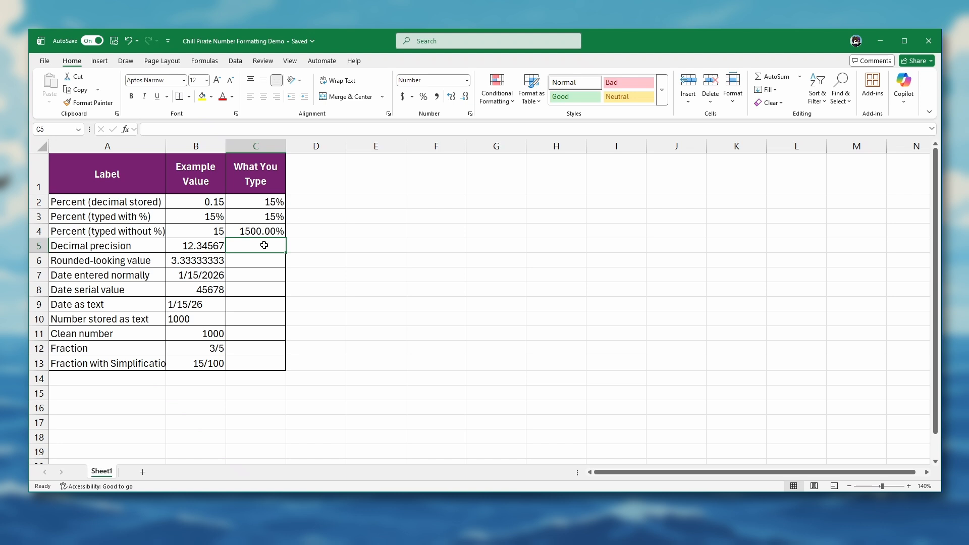
pyautogui.write('12.34567')
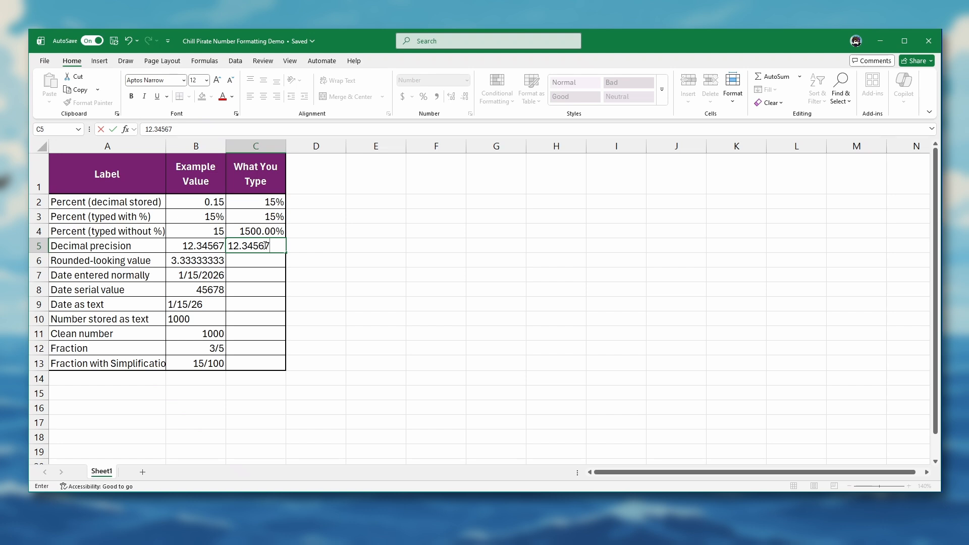
pyautogui.press('Return')
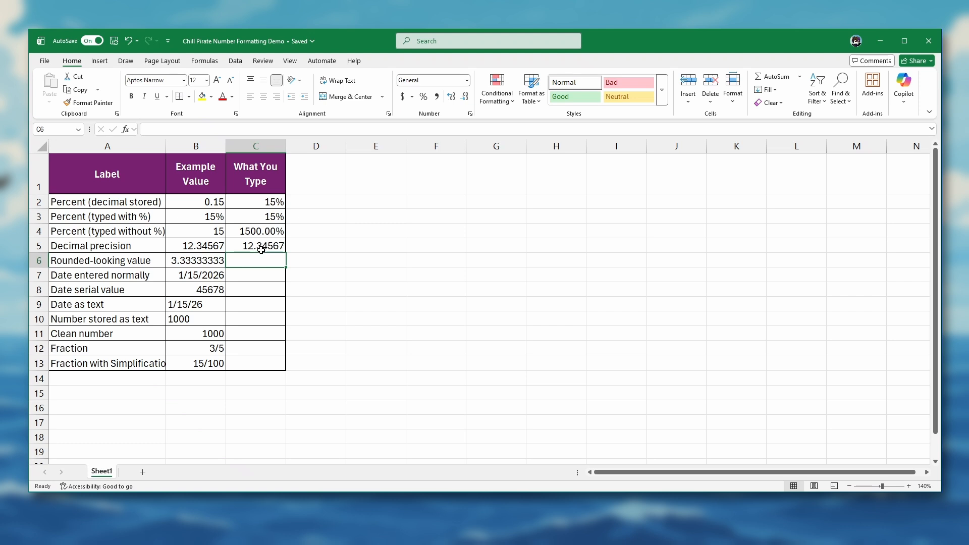
# - Reduce the decimals displayed in cell C5 to two places
pyautogui.click(260, 247)
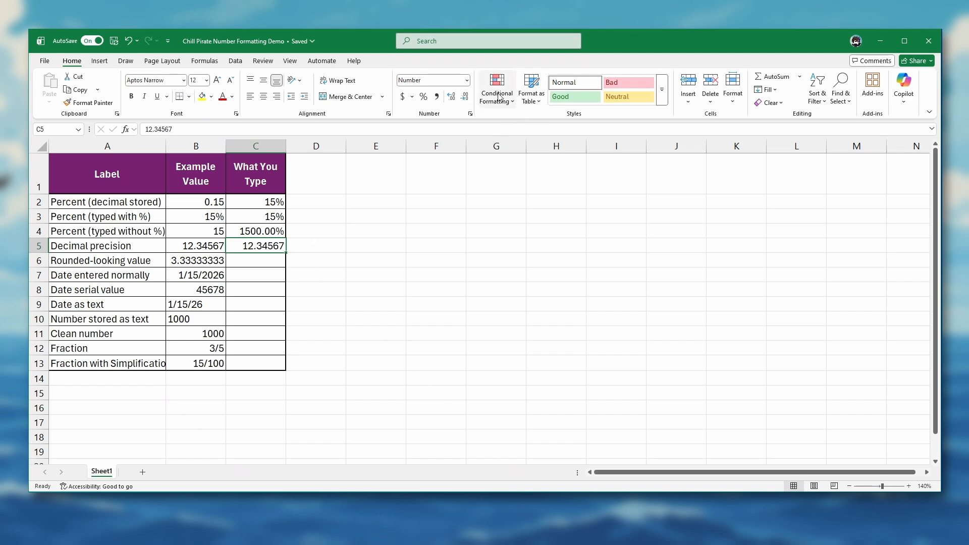
pyautogui.click(465, 98)
pyautogui.click(465, 97)
pyautogui.click(465, 97)
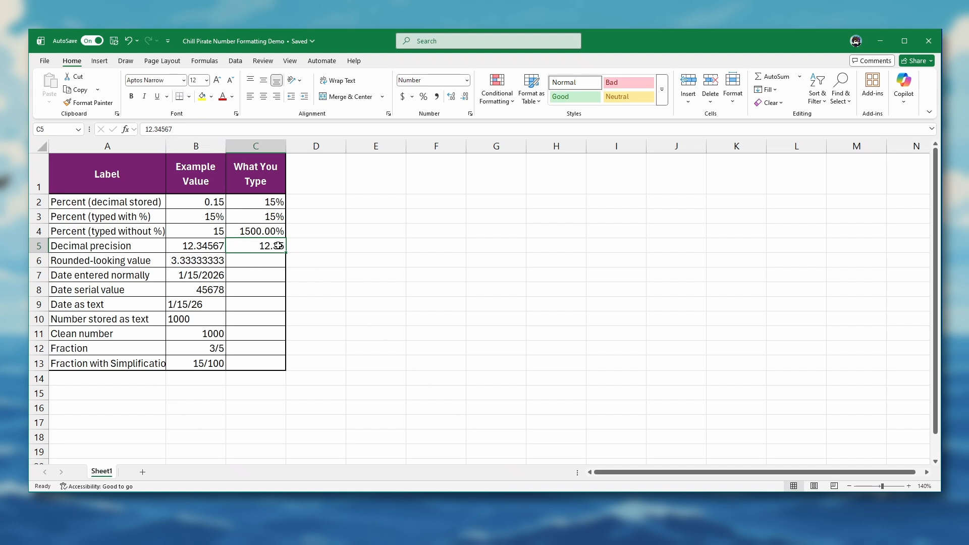
# - Increase the decimals displayed in C5 to show the full value, and reduce them back to two
pyautogui.click(452, 101)
pyautogui.click(452, 101)
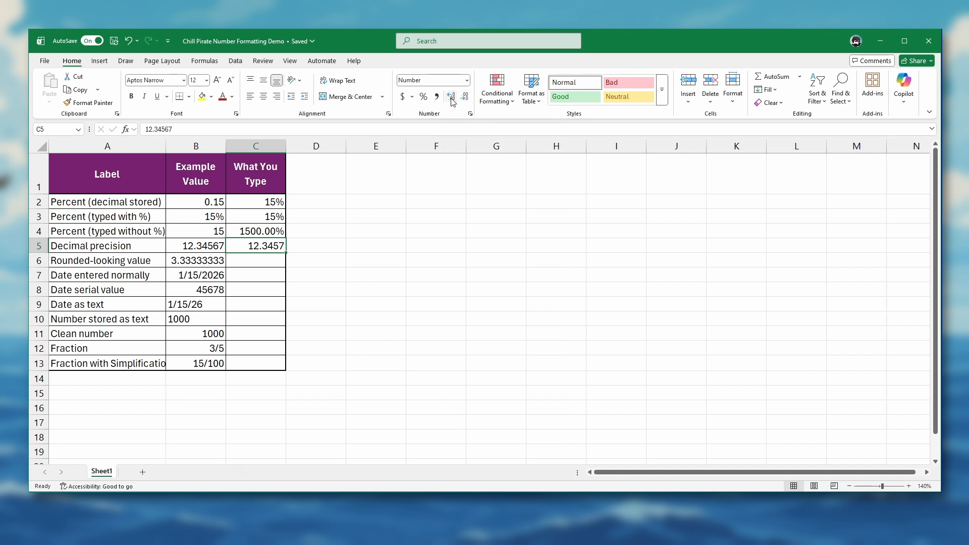
pyautogui.click(452, 101)
pyautogui.click(465, 96)
pyautogui.click(465, 97)
pyautogui.click(464, 98)
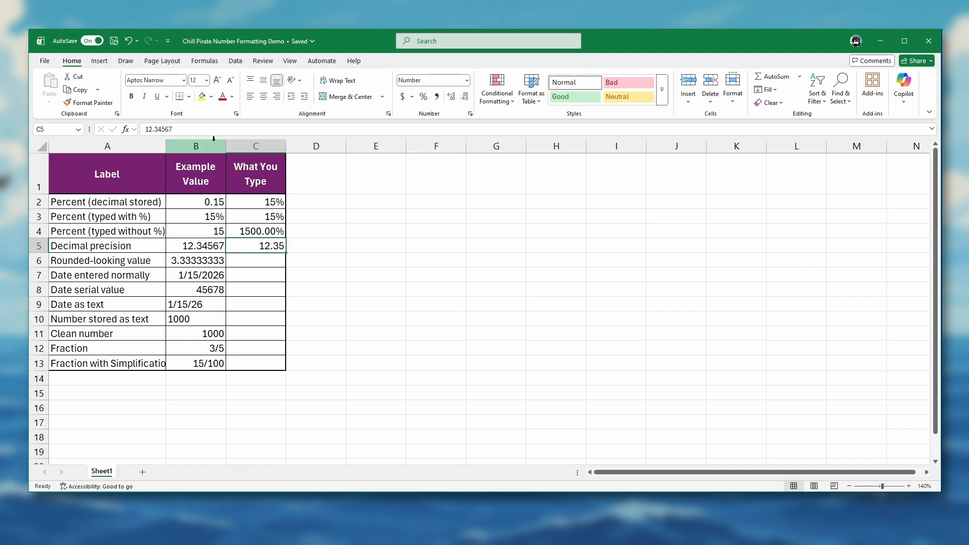
# - Enter 3.33333333 in cell C6 of the rounded-looking value row
pyautogui.click(248, 260)
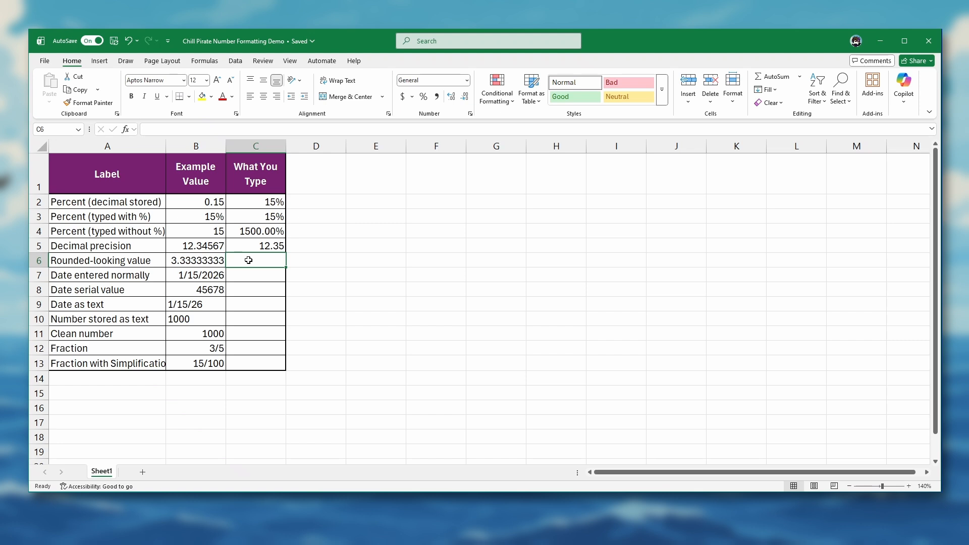
pyautogui.write('3.')
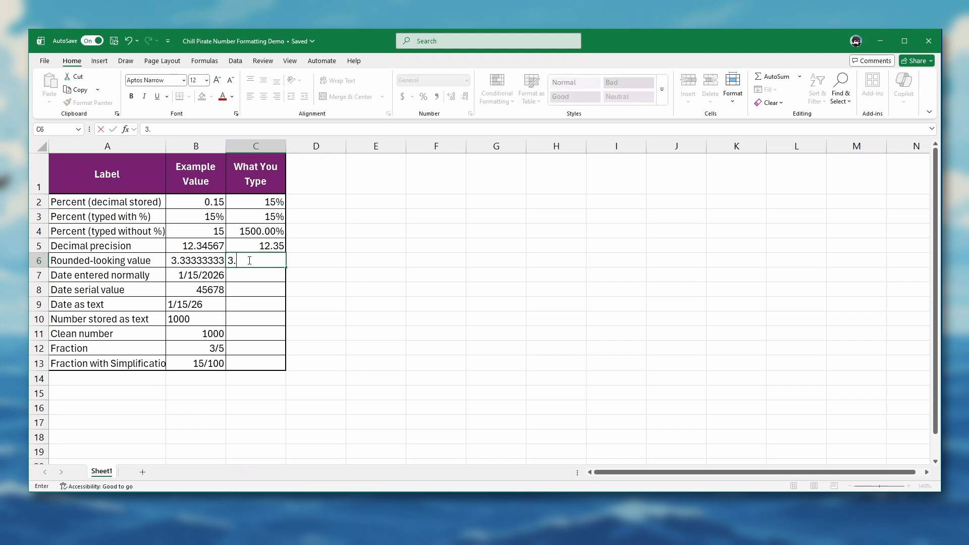
pyautogui.write('33333333')
pyautogui.press('Return')
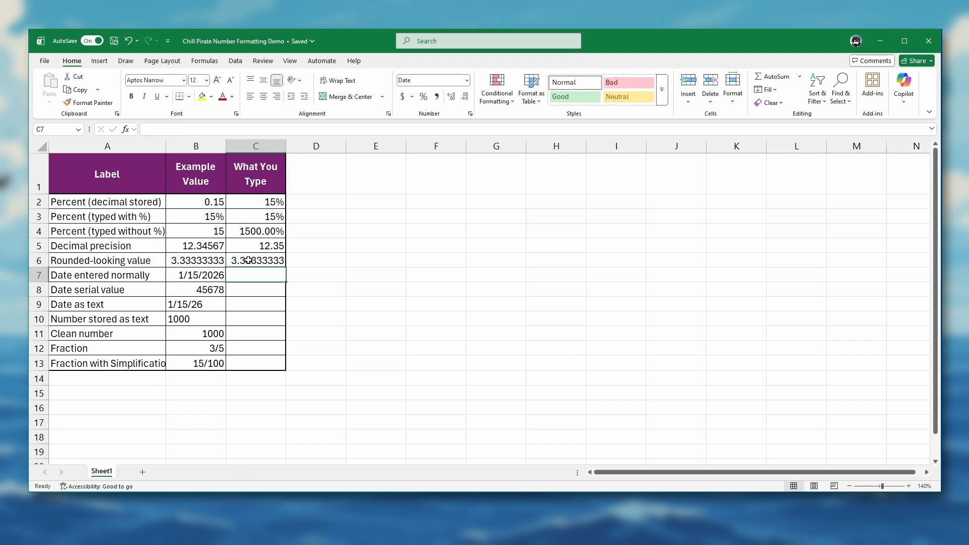
# - Adjust cell C6 to display six decimal places and inspect its full stored value
pyautogui.click(248, 260)
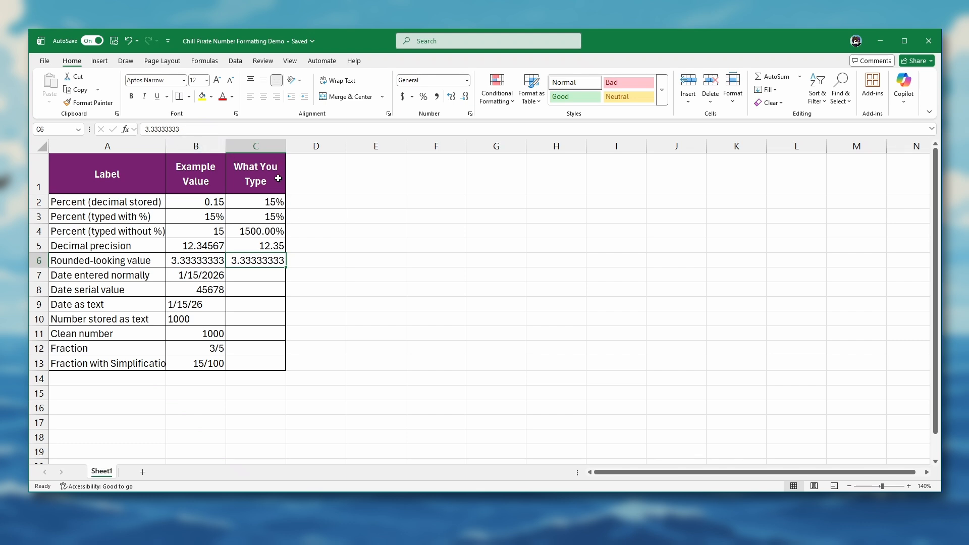
pyautogui.click(465, 97)
pyautogui.click(465, 97)
pyautogui.click(465, 98)
pyautogui.click(465, 98)
pyautogui.click(453, 97)
pyautogui.click(454, 97)
pyautogui.click(188, 129)
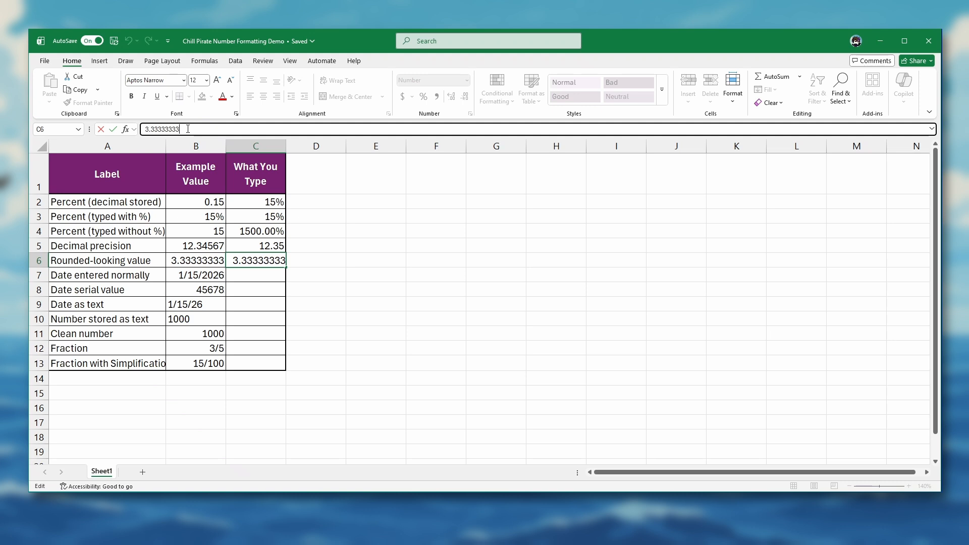
# - Enter the date 1/15/2026 in cell C7 of the normally entered date row
pyautogui.click(248, 277)
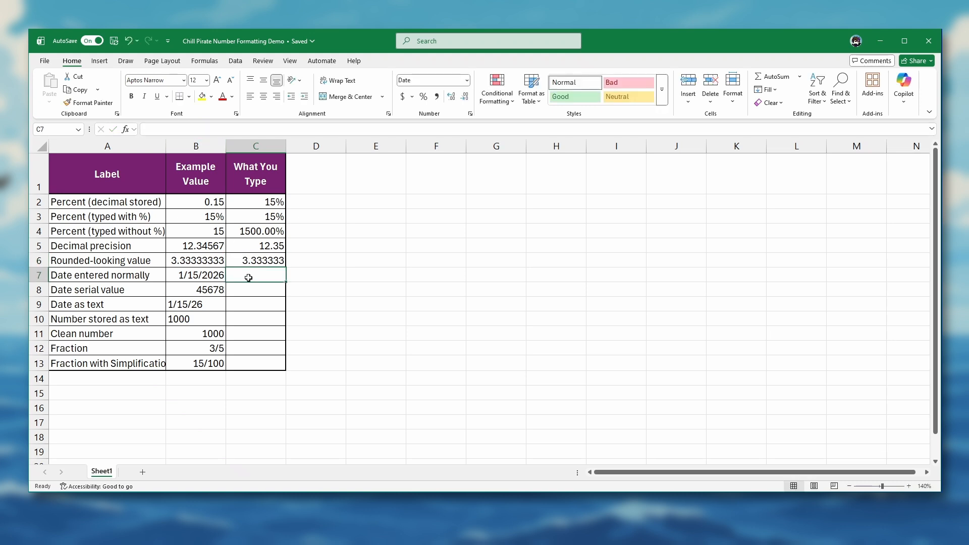
pyautogui.write('1/15/20')
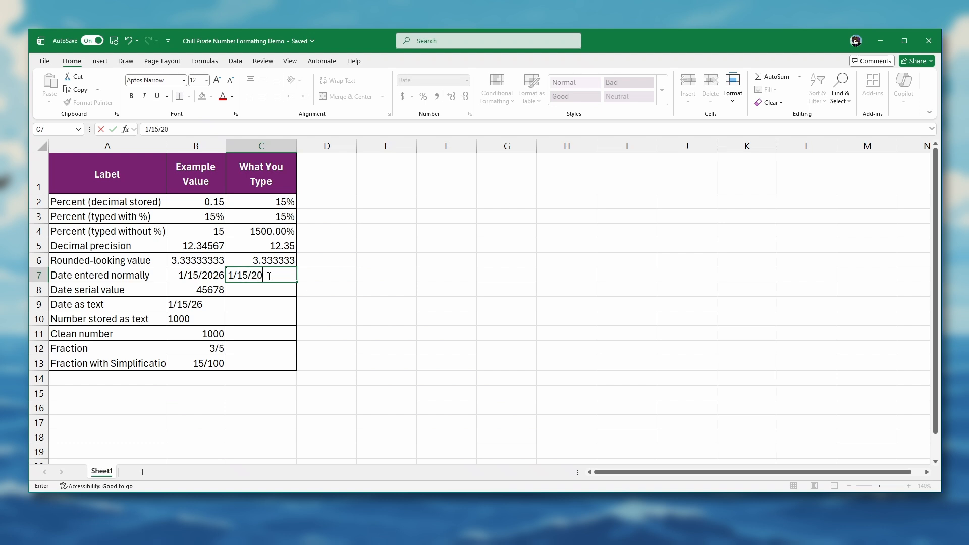
pyautogui.write('26')
pyautogui.press('Return')
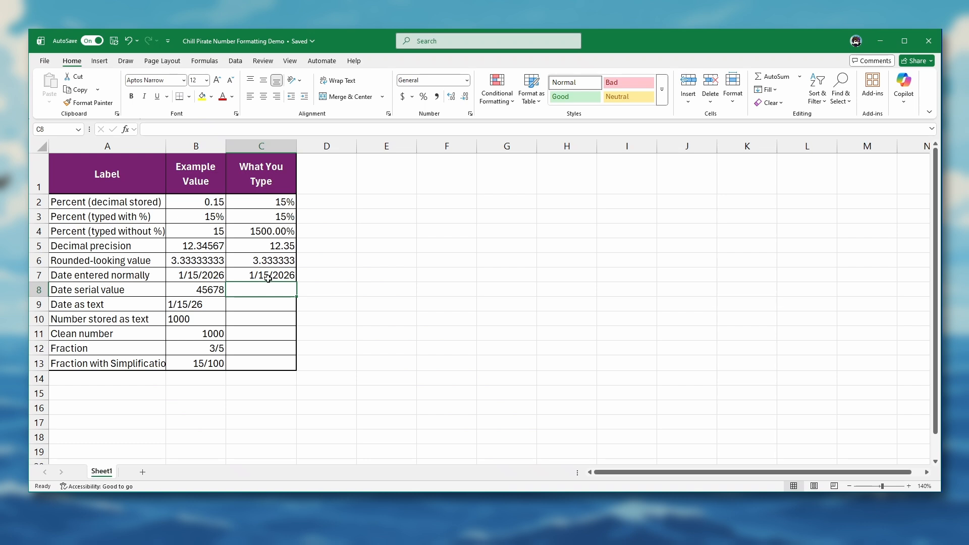
# - Apply the Long Date format to cell C7 and widen column C so the full date fits
pyautogui.click(245, 275)
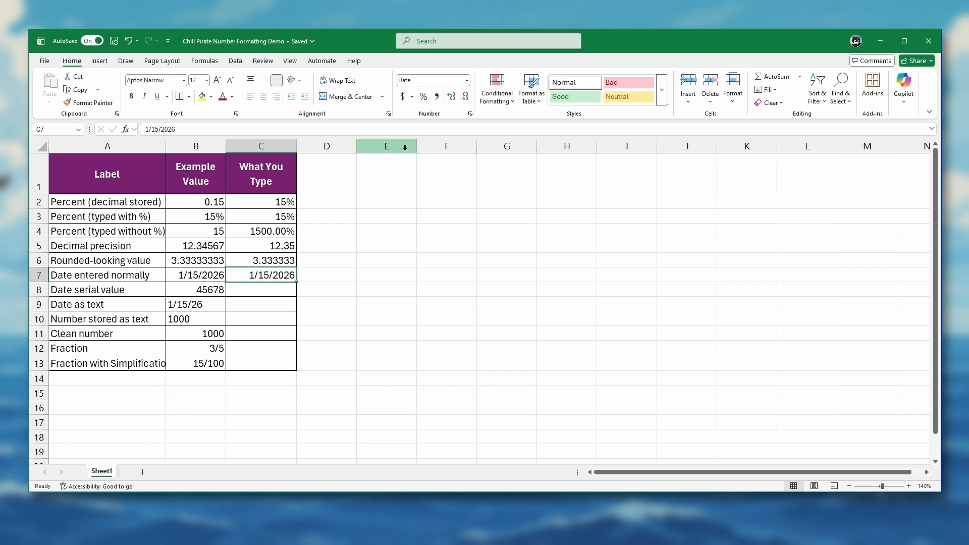
pyautogui.click(467, 80)
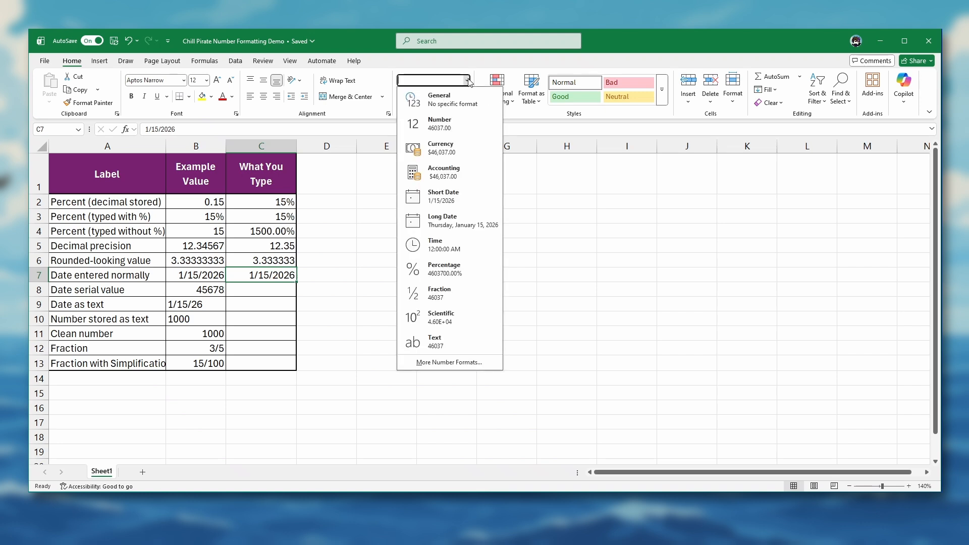
pyautogui.click(437, 221)
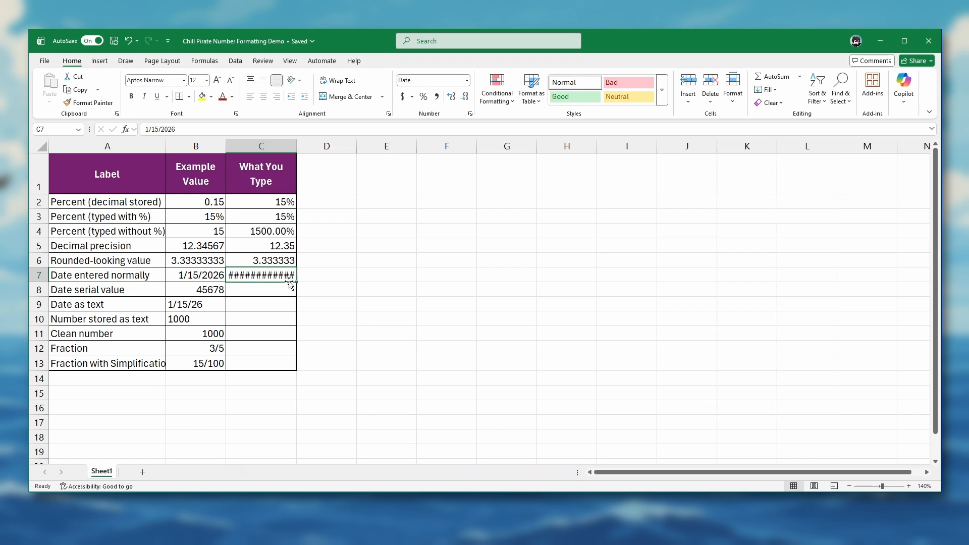
pyautogui.moveTo(273, 274)
pyautogui.moveTo(298, 147); pyautogui.dragTo(369, 146)
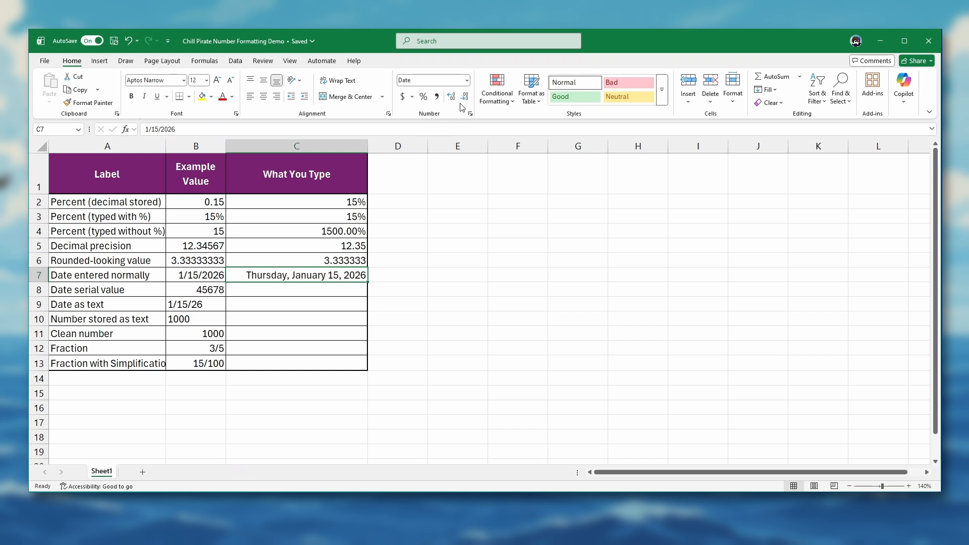
# - Change the date format of cell C7 to the March 14, 2012 type
pyautogui.click(467, 80)
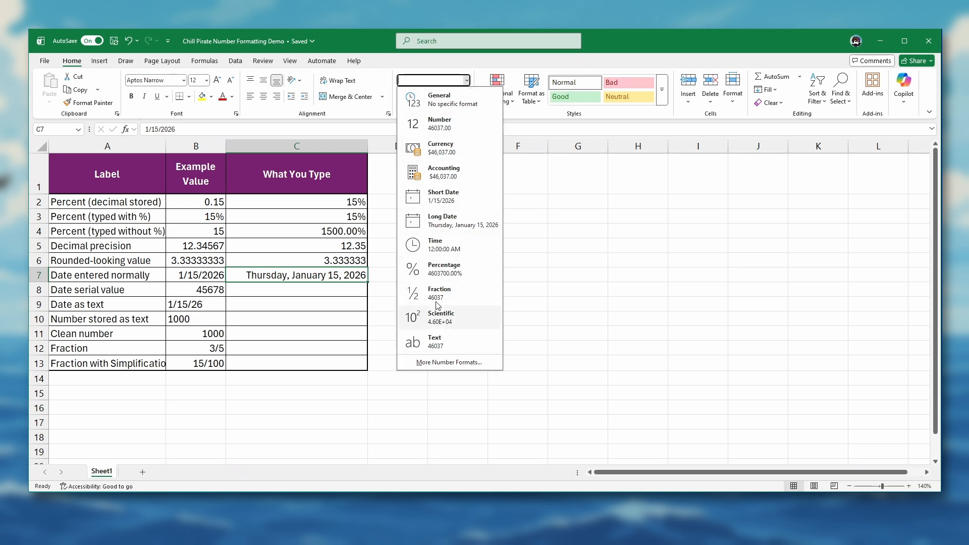
pyautogui.click(433, 362)
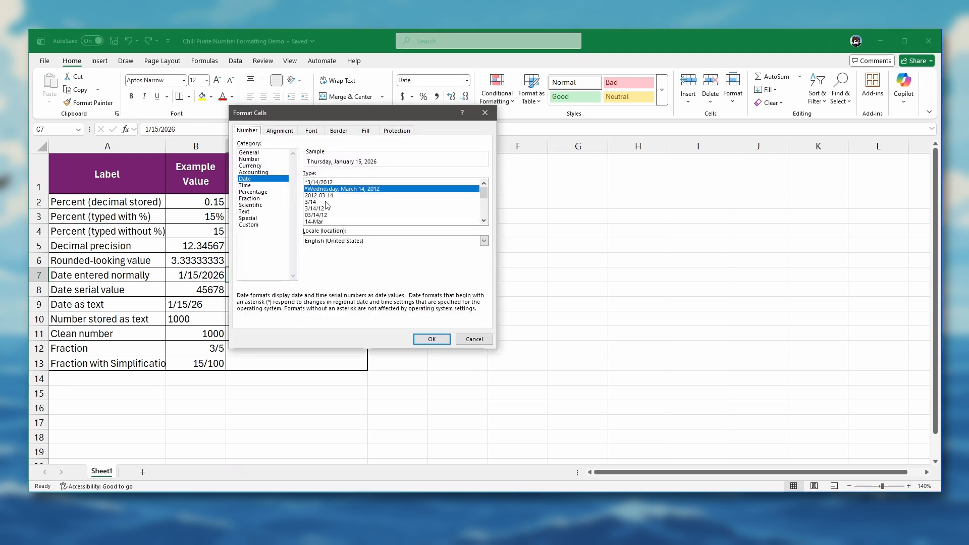
pyautogui.click(484, 220)
pyautogui.click(483, 220)
pyautogui.click(484, 220)
pyautogui.click(484, 220)
pyautogui.click(484, 221)
pyautogui.click(484, 220)
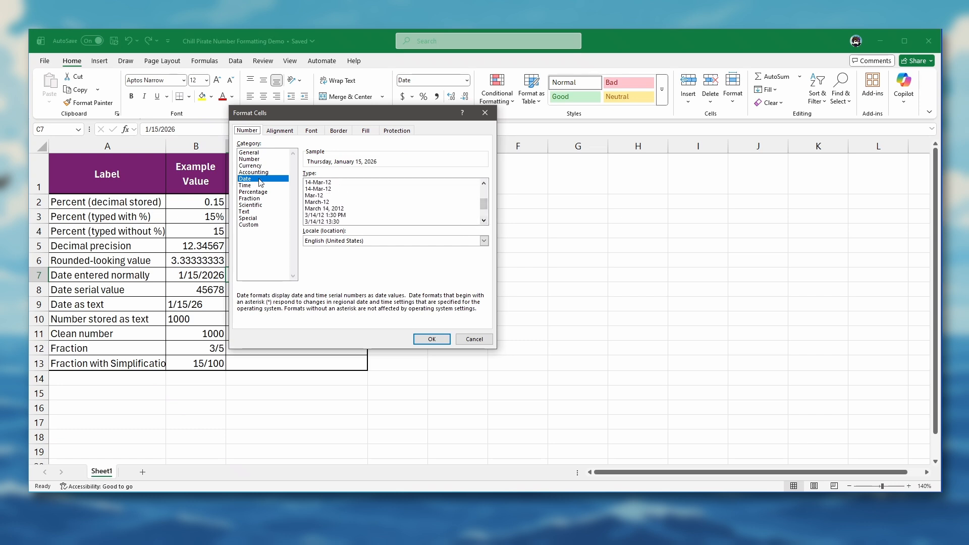
pyautogui.click(325, 209)
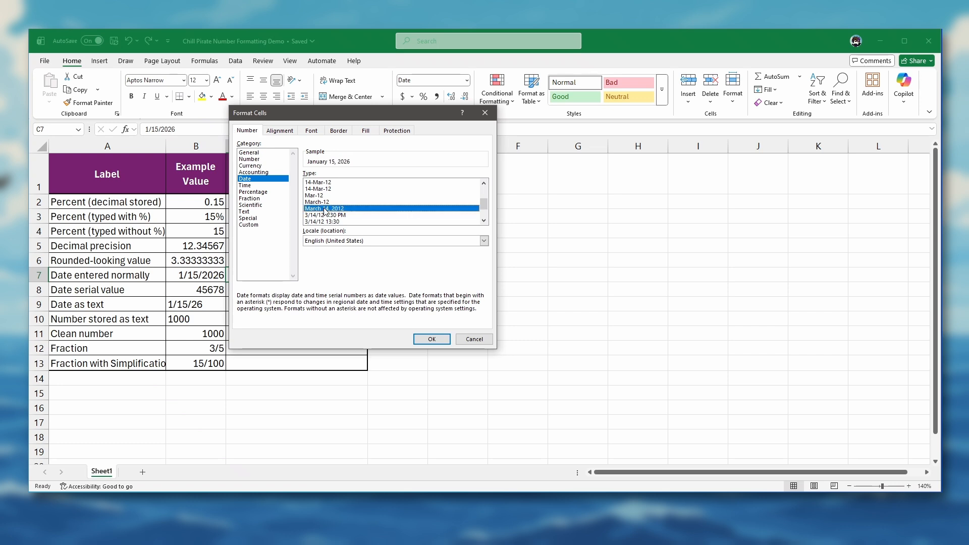
pyautogui.click(432, 340)
pyautogui.click(433, 340)
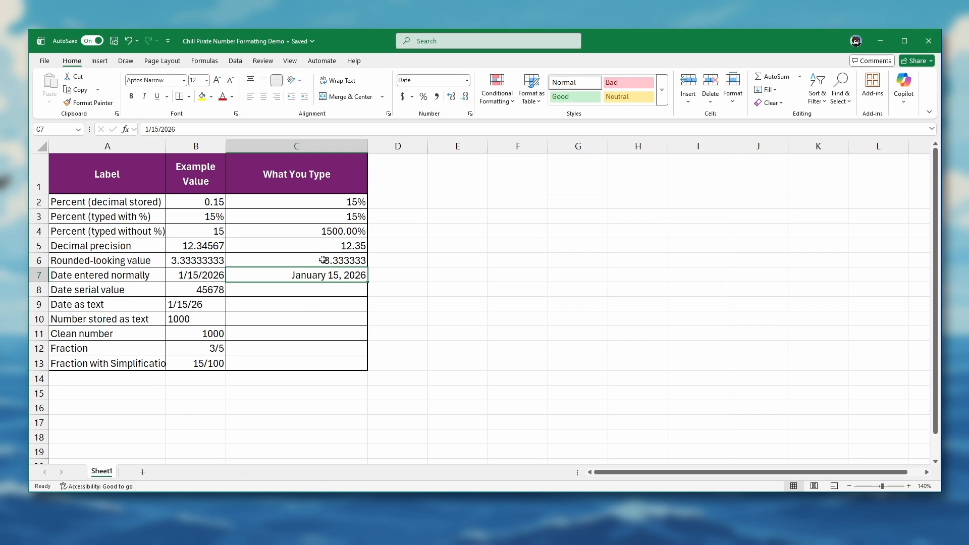
# - Set cell C7 to the two-digit 03/14/12 date type
pyautogui.click(467, 81)
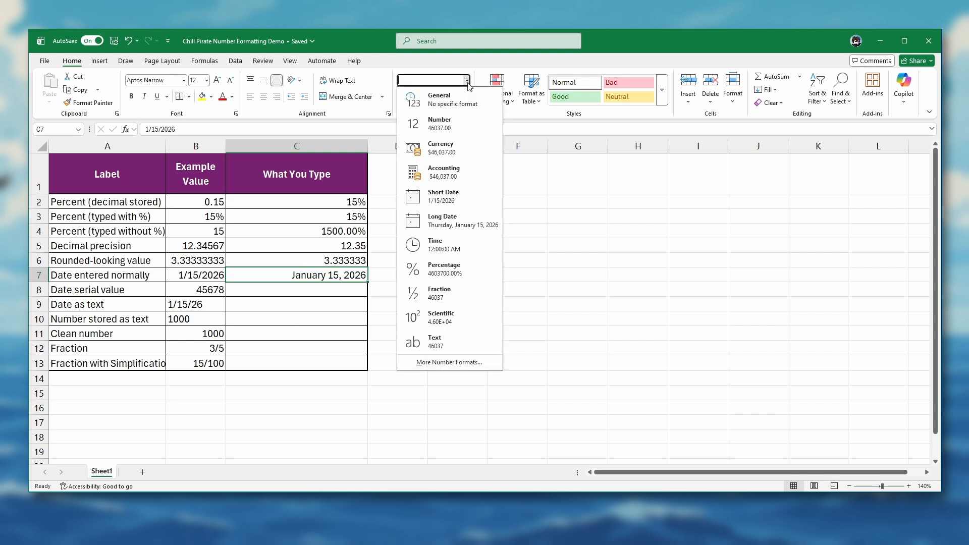
pyautogui.click(426, 362)
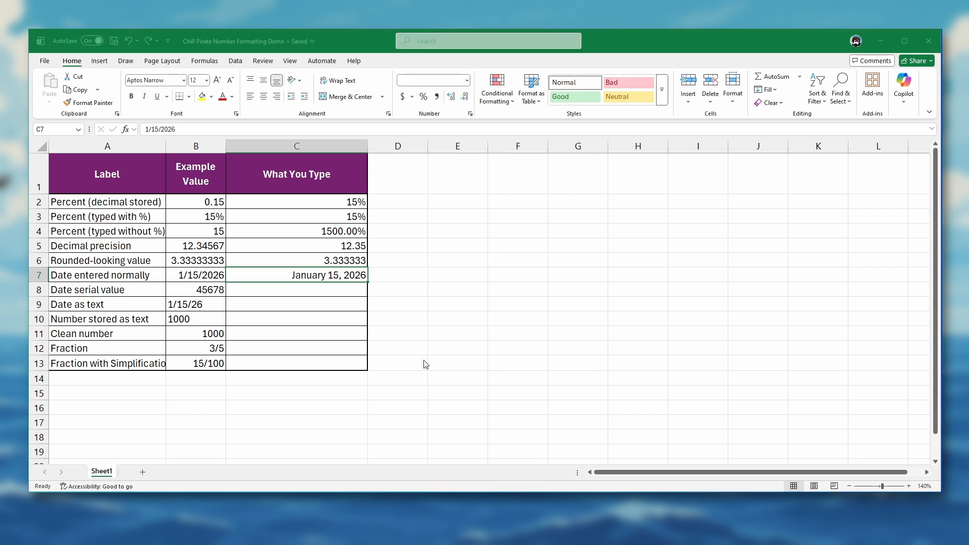
pyautogui.scroll(2, 357, 207)
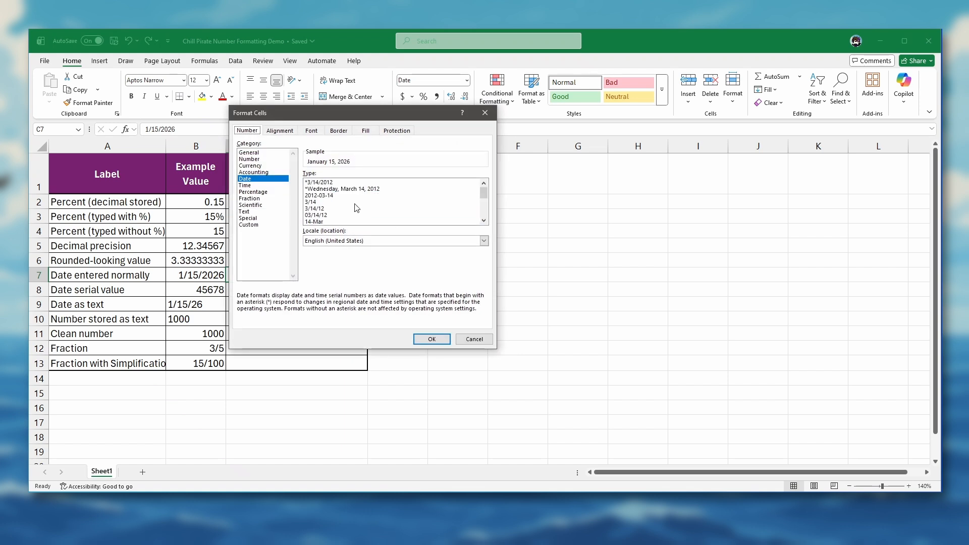
pyautogui.click(323, 209)
pyautogui.click(322, 216)
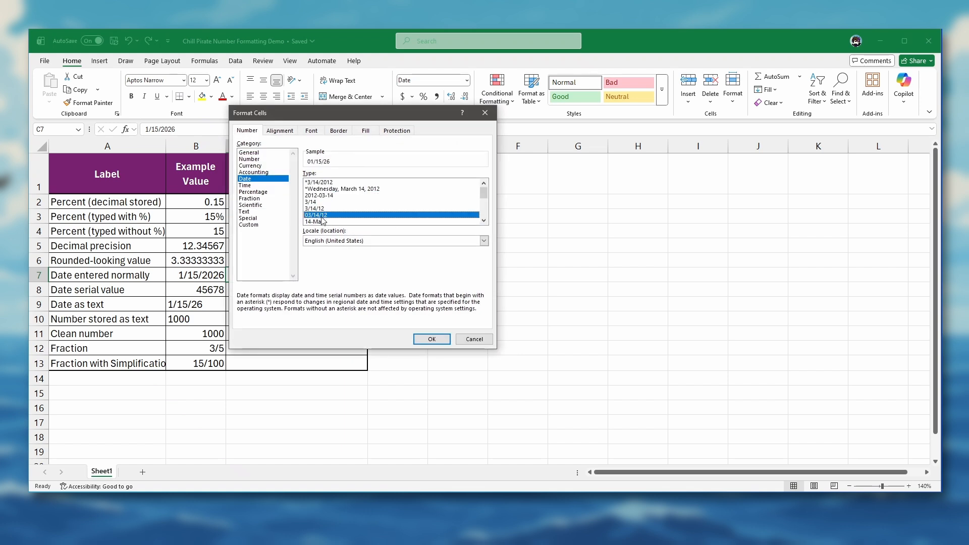
pyautogui.click(432, 340)
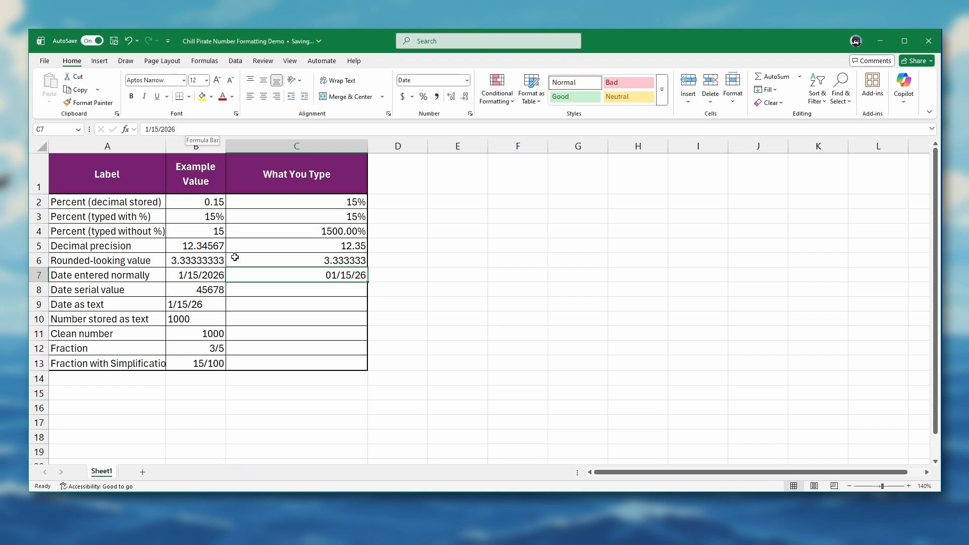
# - Enter the serial number 45678 in cell C8 of the date serial value row
pyautogui.click(307, 288)
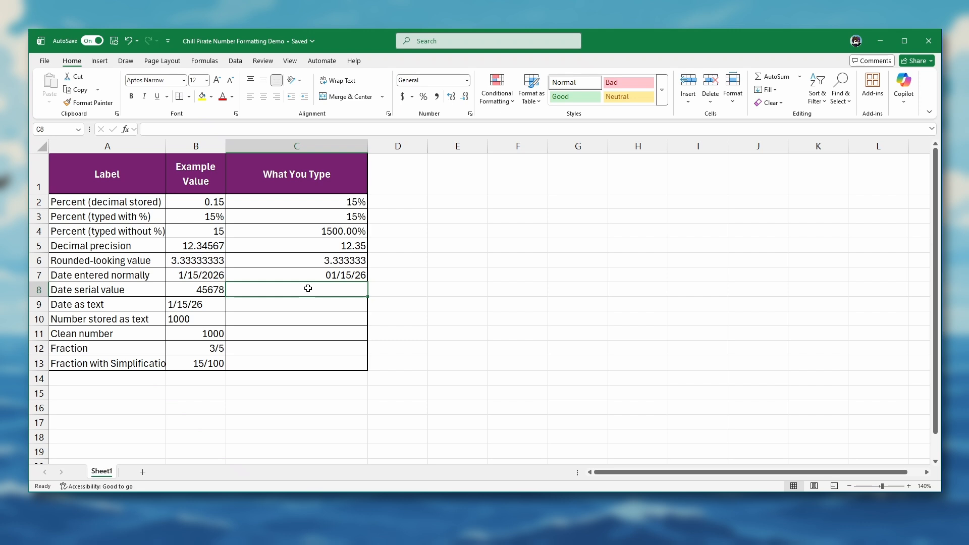
pyautogui.write('45678')
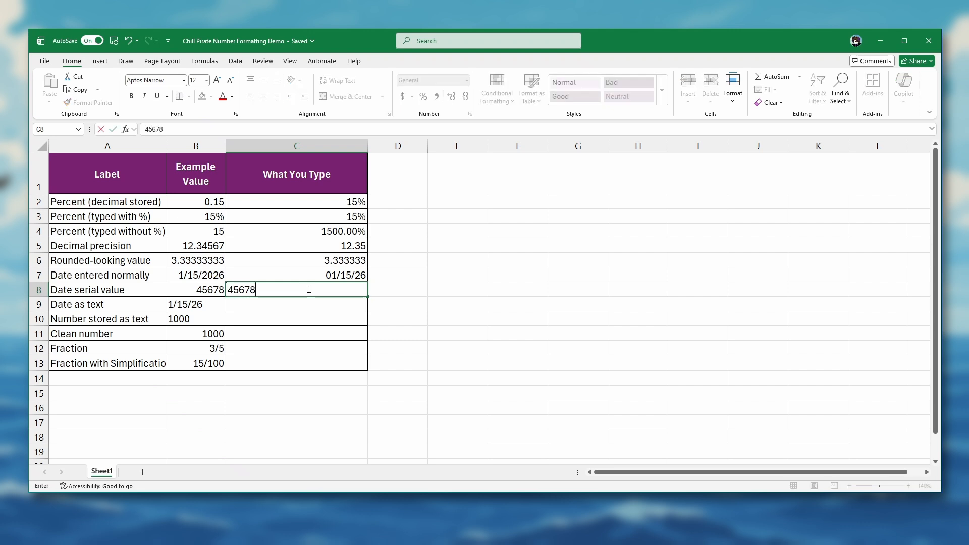
pyautogui.hotkey('ctrl', 'Return')
pyautogui.press('Return')
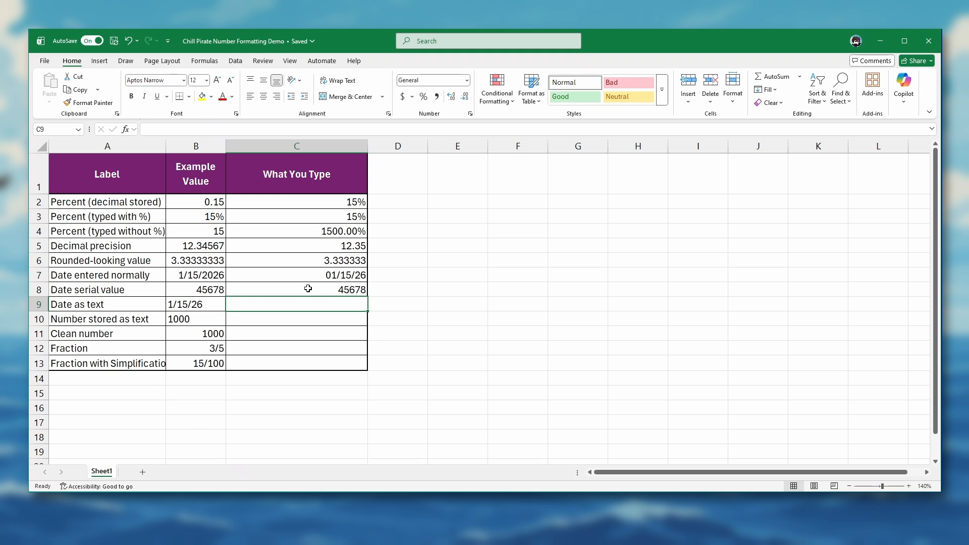
# - Apply the Short Date format to the serial number in cell C8
pyautogui.click(308, 288)
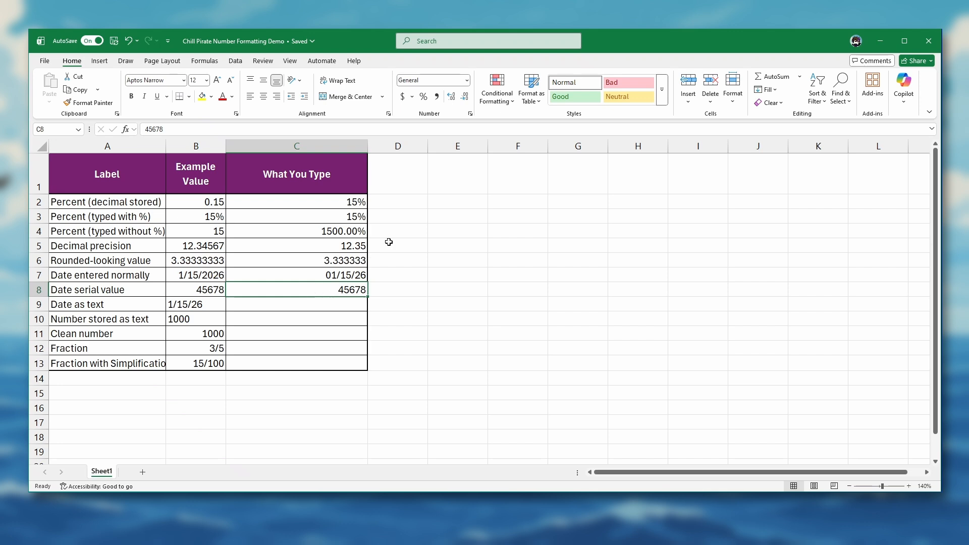
pyautogui.click(466, 80)
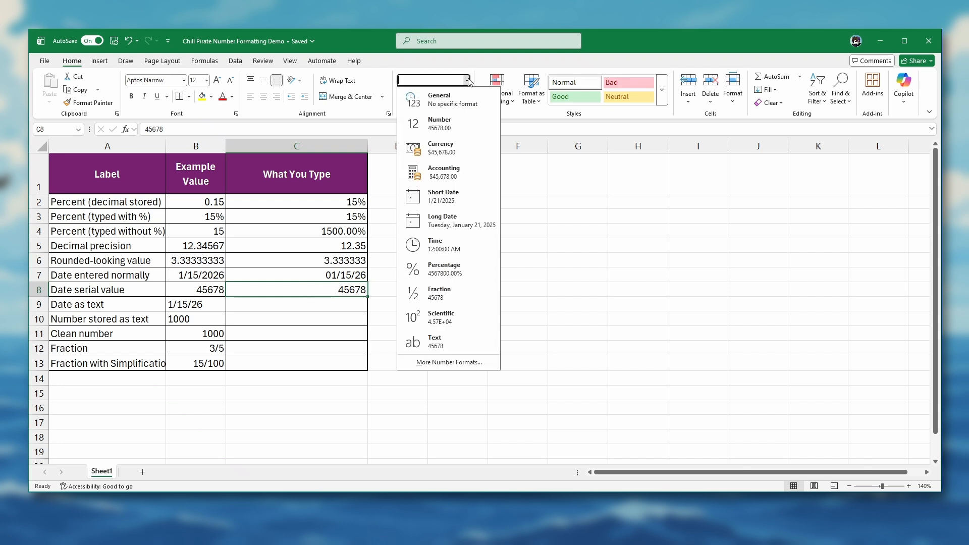
pyautogui.click(454, 196)
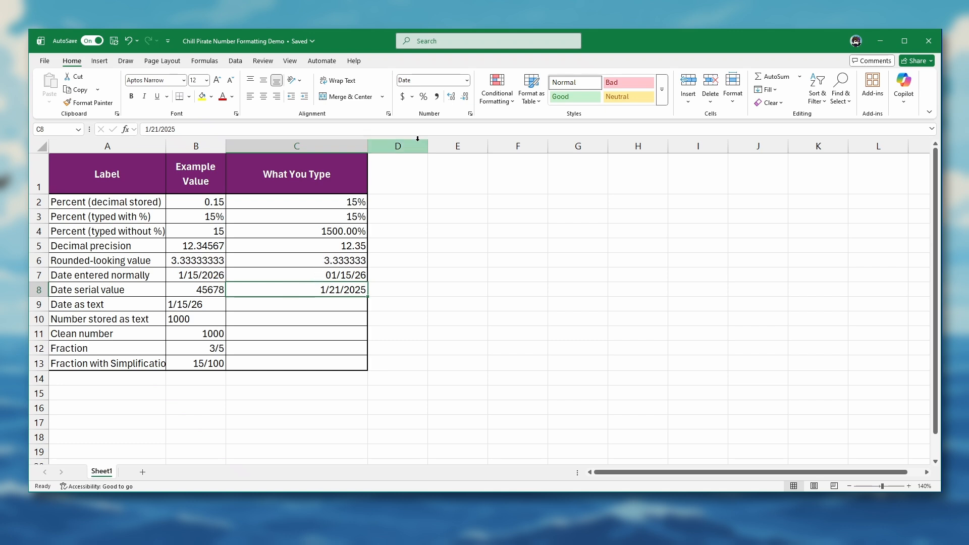
pyautogui.click(467, 81)
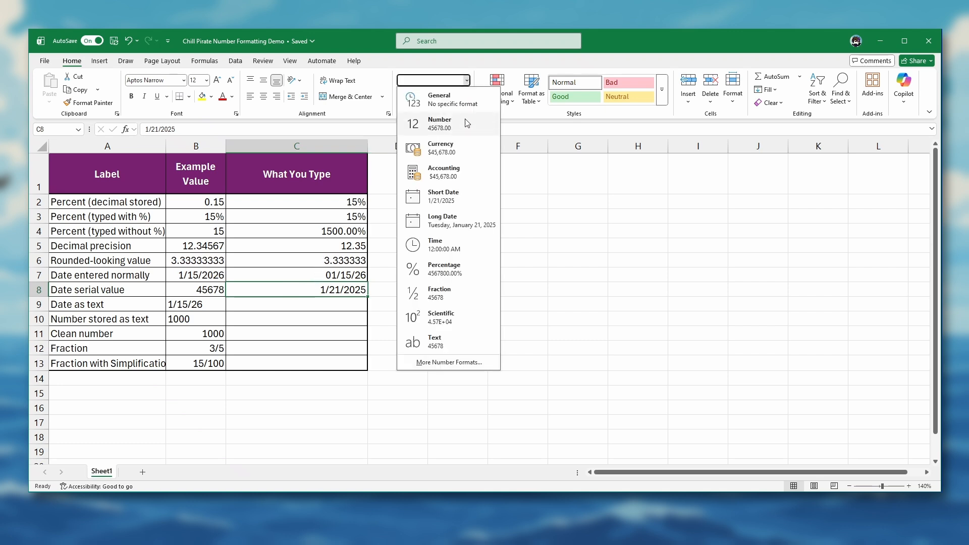
pyautogui.click(446, 200)
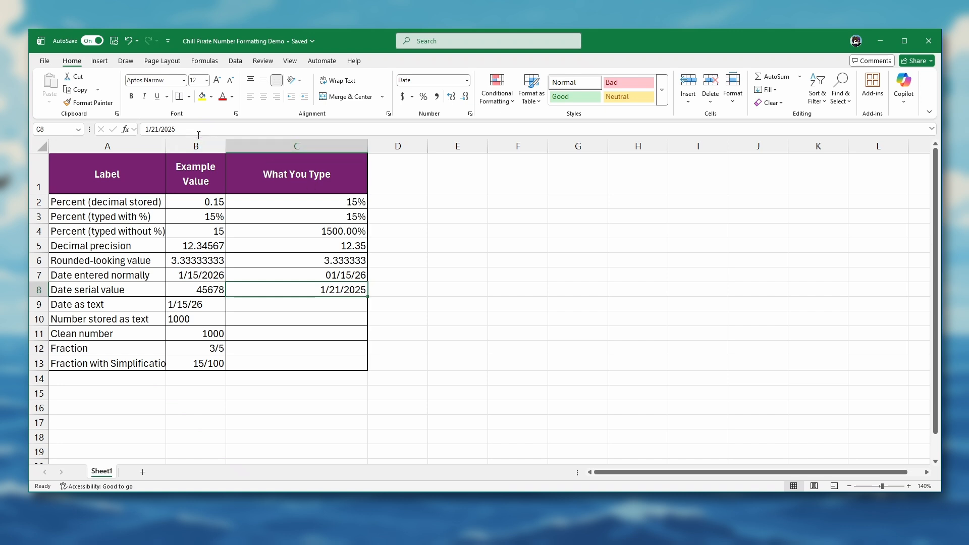
# - Enter 1/15/26 as text in cell C9 with a leading apostrophe
pyautogui.click(281, 302)
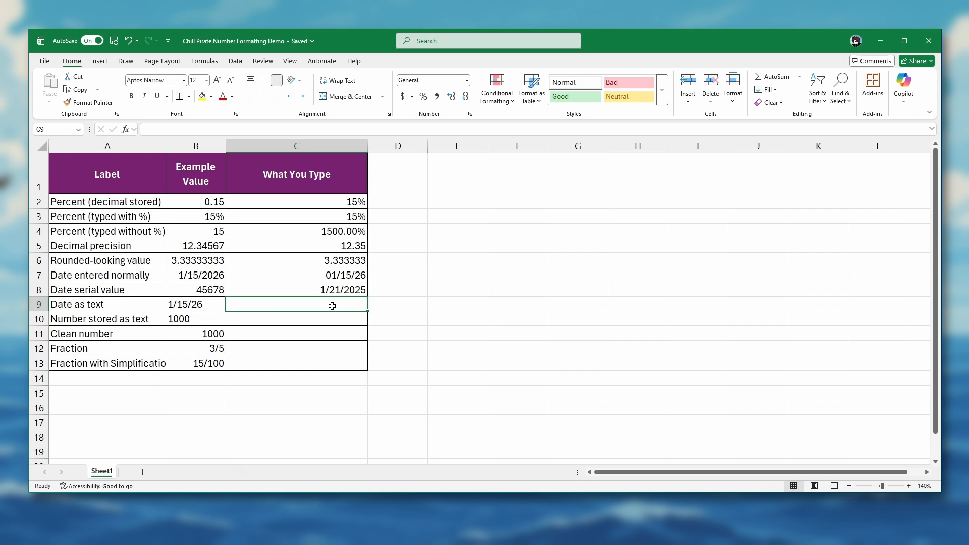
pyautogui.write("'")
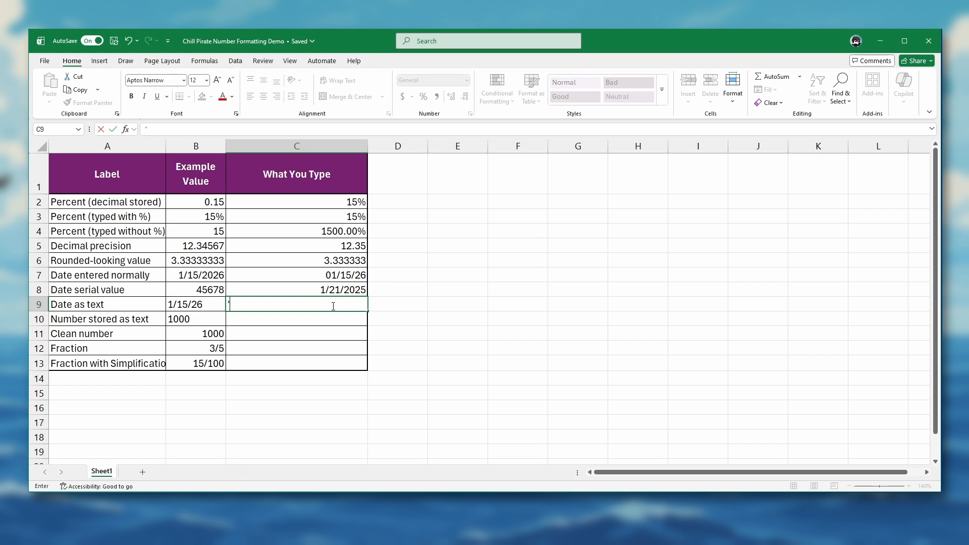
pyautogui.write('1/15/26')
pyautogui.press('Return')
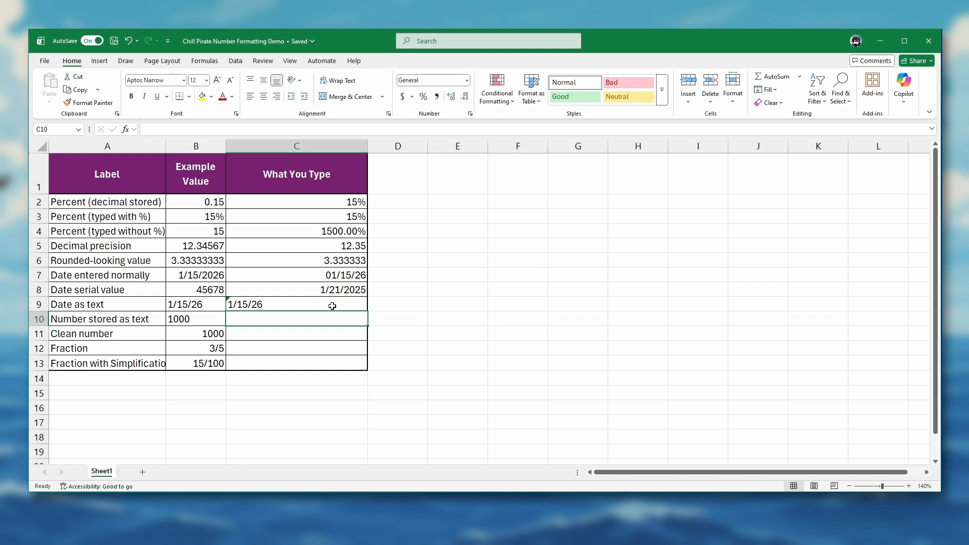
# - Try applying the Long Date format to the text date in cell C9
pyautogui.click(328, 305)
pyautogui.moveTo(222, 305)
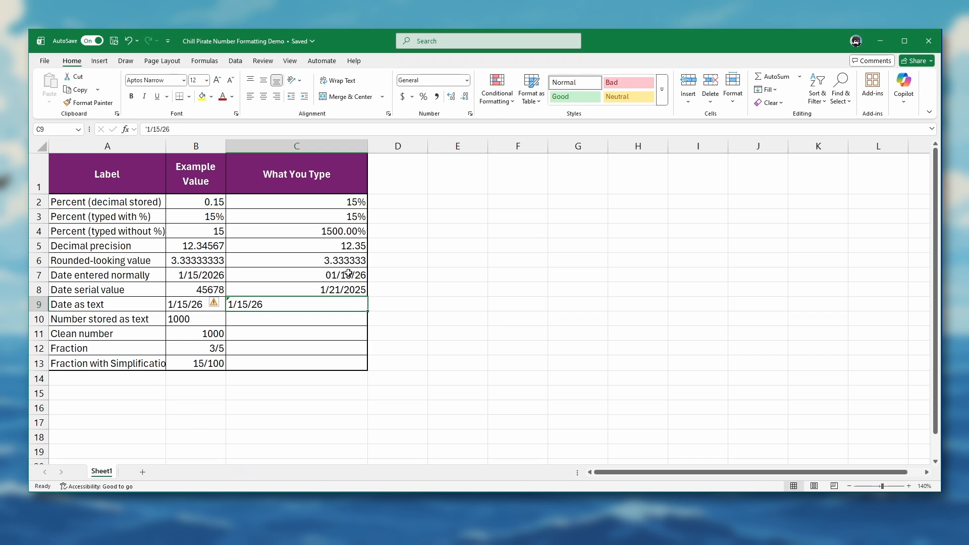
pyautogui.click(467, 80)
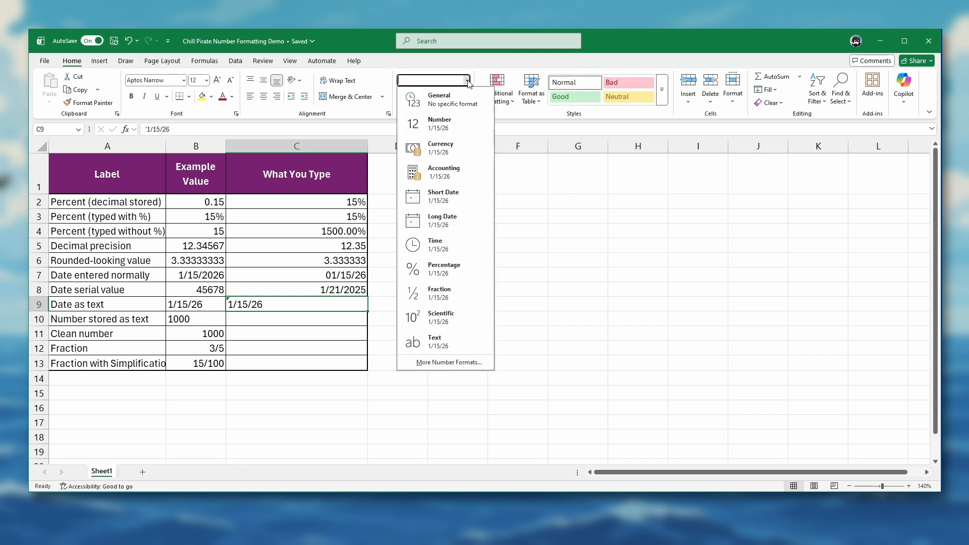
pyautogui.click(440, 225)
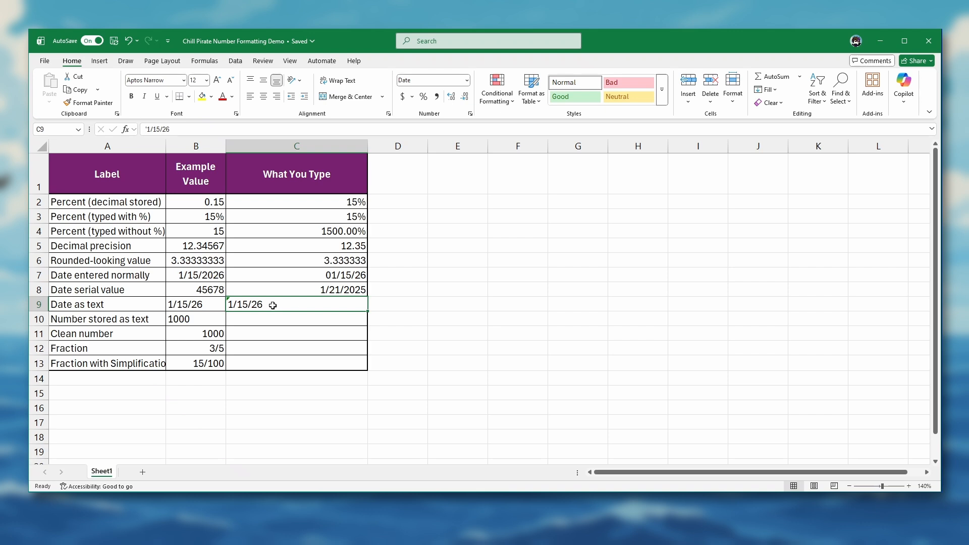
# - Replace the text in cell C9 with the date 1/15/26, without the leading apostrophe
pyautogui.write('1/15/20')
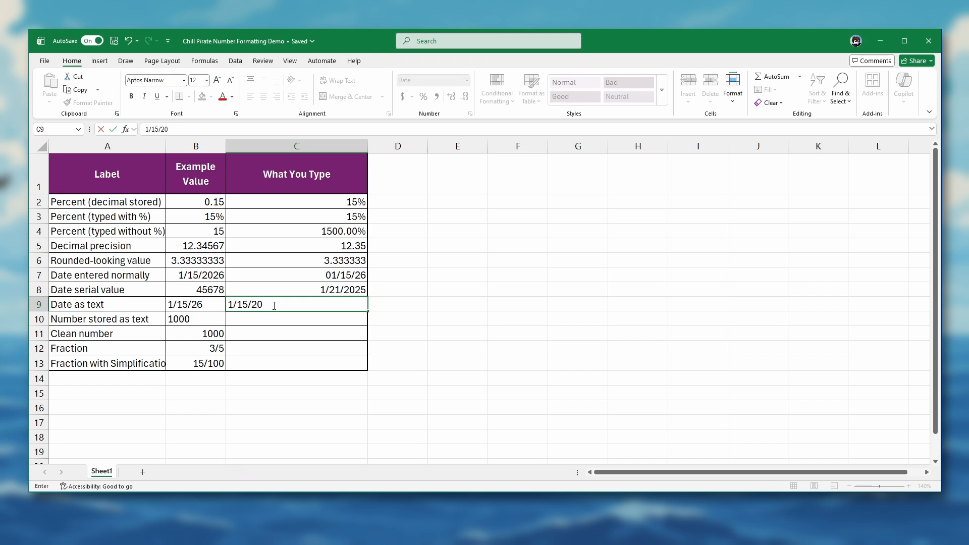
pyautogui.press('BackSpace')
pyautogui.write('6')
pyautogui.press('Return')
# - Apply the Short Date format to the re-entered date in cell C9
pyautogui.moveTo(275, 304); pyautogui.dragTo(296, 294)
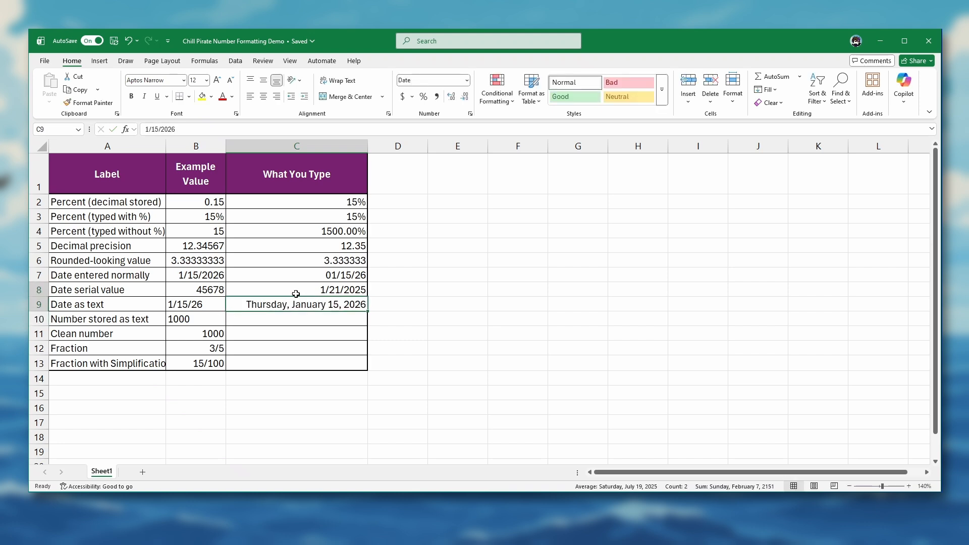
pyautogui.click(274, 305)
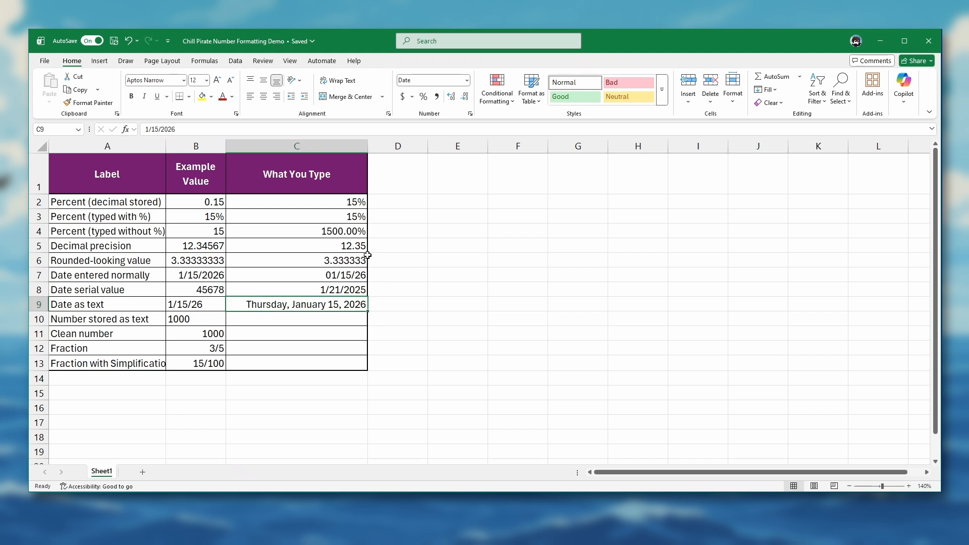
pyautogui.click(467, 81)
pyautogui.click(451, 204)
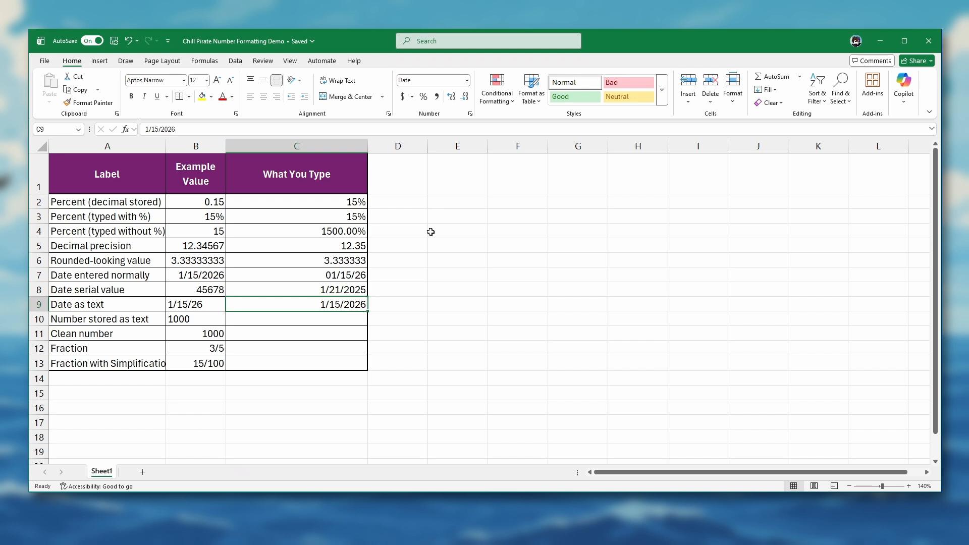
# - Enter 1000 as text in cell C10 with a leading apostrophe, and reselect the cell
pyautogui.click(344, 319)
pyautogui.write("'1000")
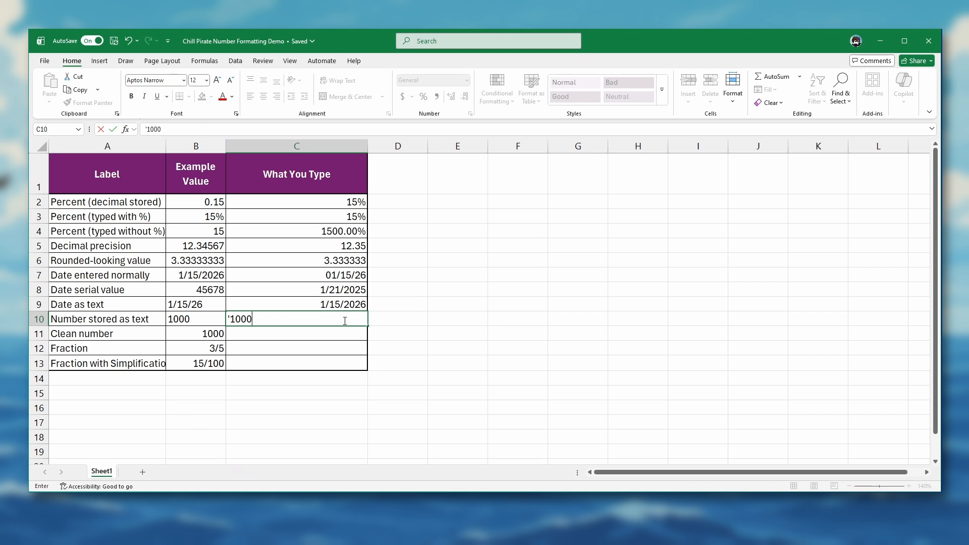
pyautogui.press('Return')
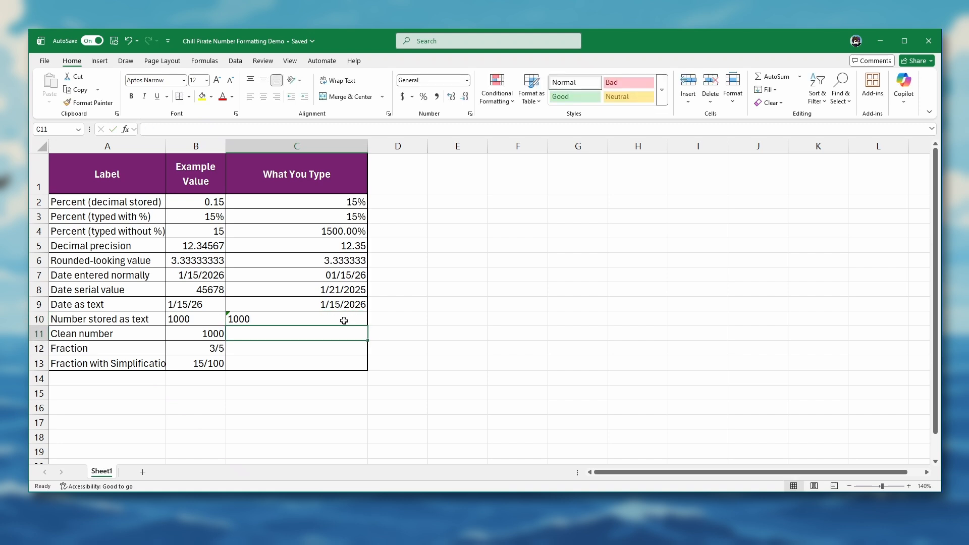
pyautogui.click(344, 320)
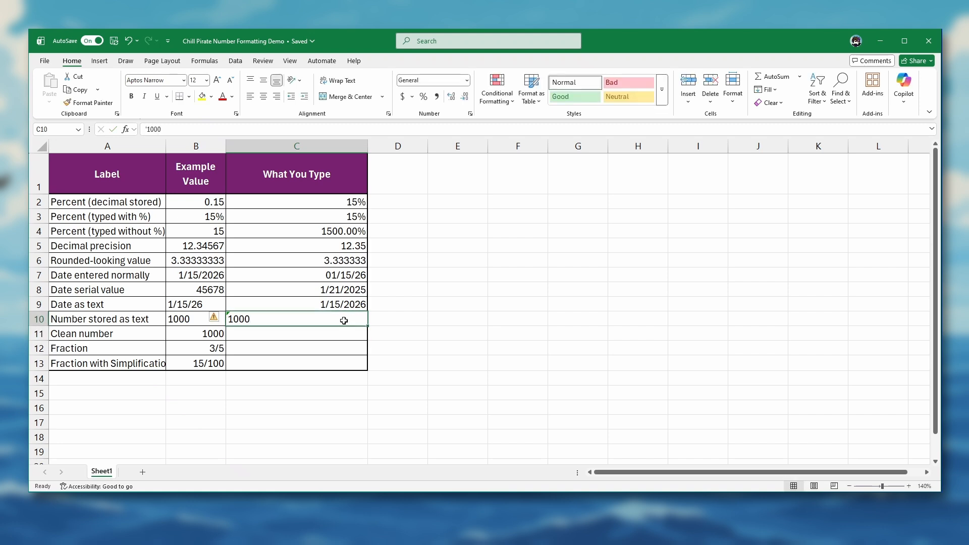
# - Check the error options offered for cell C10 and inspect the cell's stored content
pyautogui.click(223, 319)
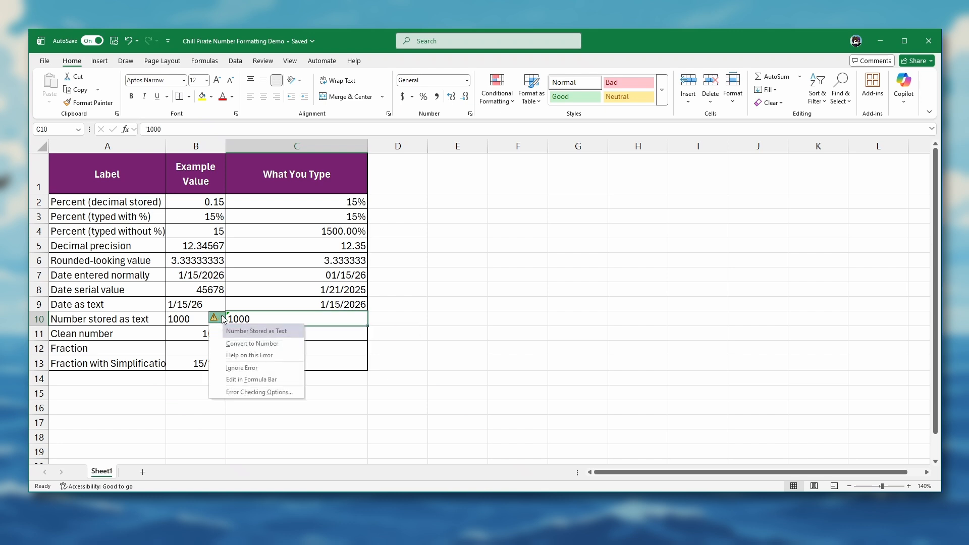
pyautogui.click(289, 317)
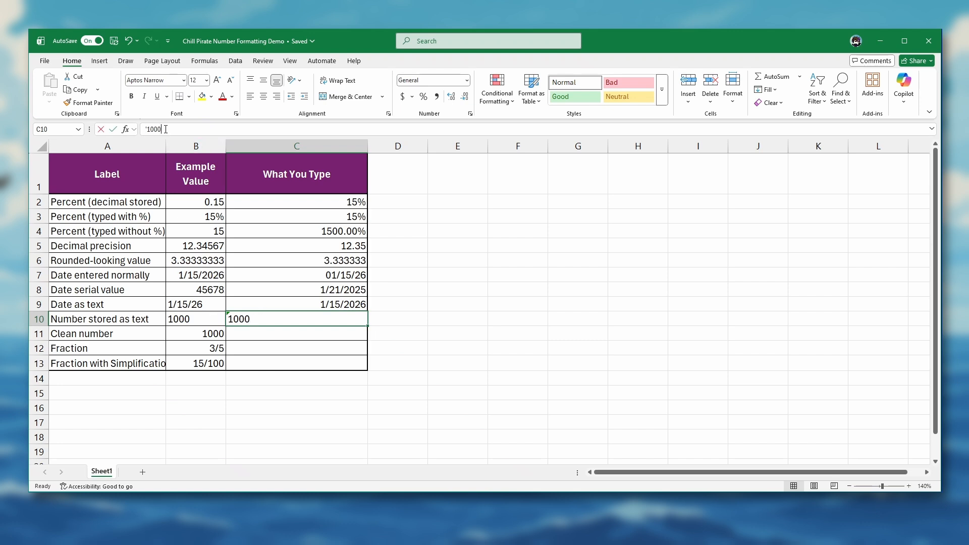
pyautogui.click(150, 129)
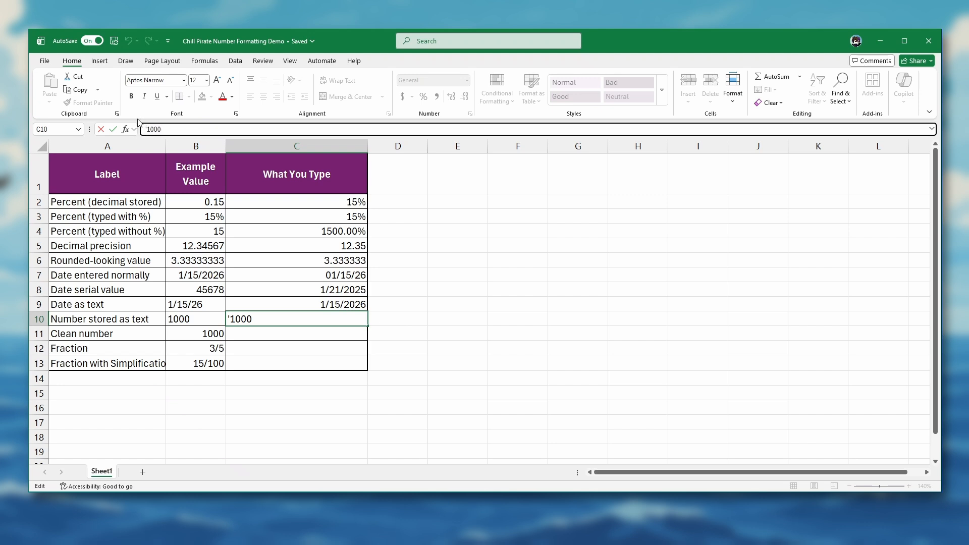
# - Enter 1000 as a plain number in cell C11, and reselect the cell
pyautogui.click(265, 336)
pyautogui.write('1000')
pyautogui.press('Return')
pyautogui.click(266, 336)
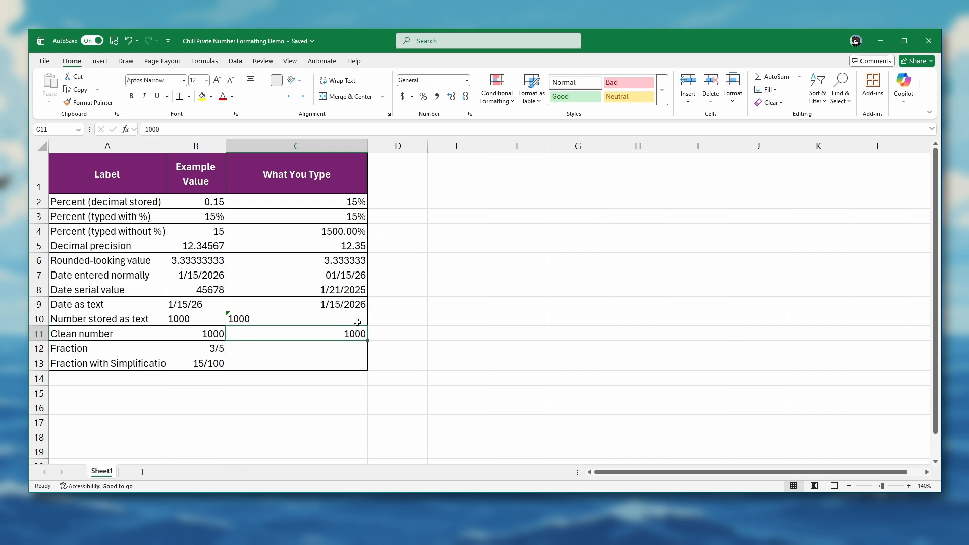
# - Add three decimal places to the number in cell C11, and remove all three again
pyautogui.click(454, 100)
pyautogui.click(454, 100)
pyautogui.click(454, 99)
pyautogui.click(464, 99)
pyautogui.click(464, 100)
pyautogui.click(465, 100)
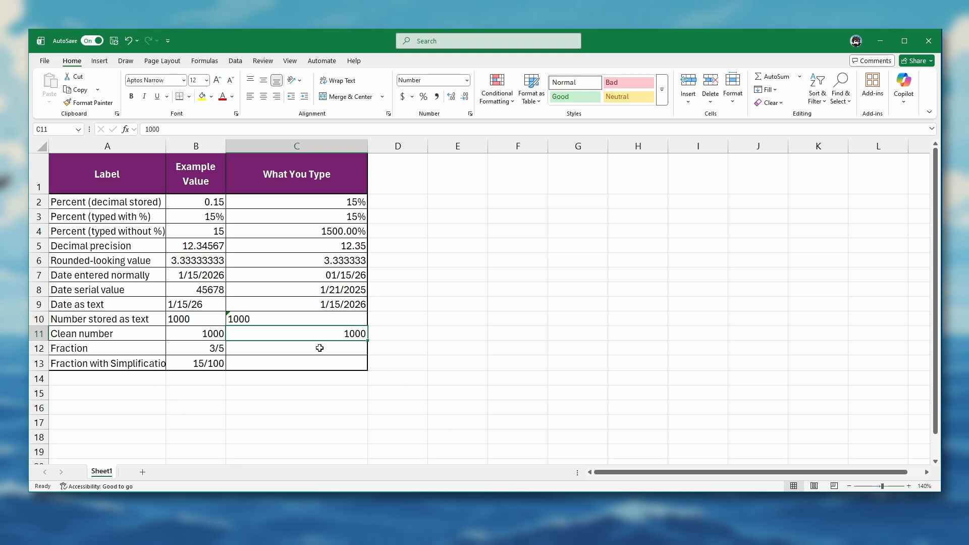
# - Try entering 3/5 in cell C12 while it still has the General format
pyautogui.click(319, 348)
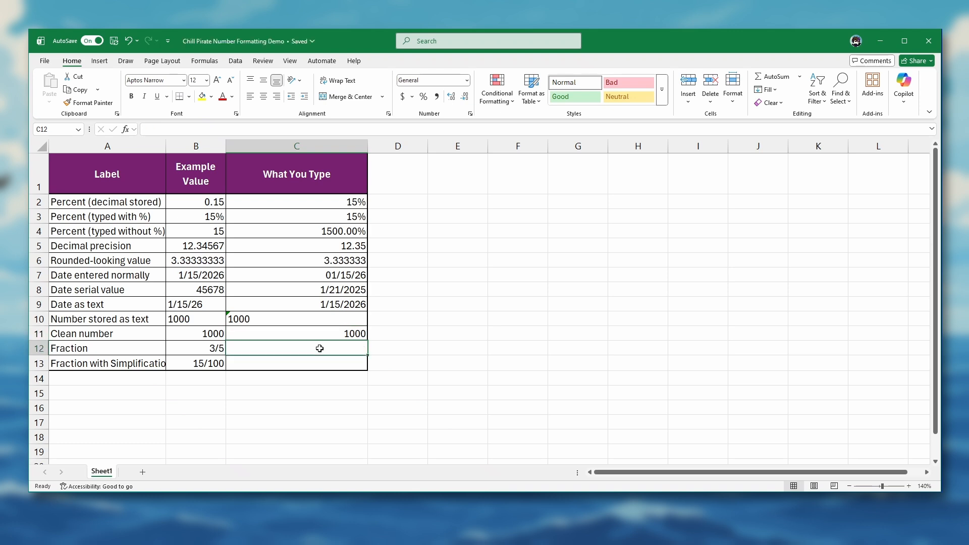
pyautogui.write('3/5')
pyautogui.press('Return')
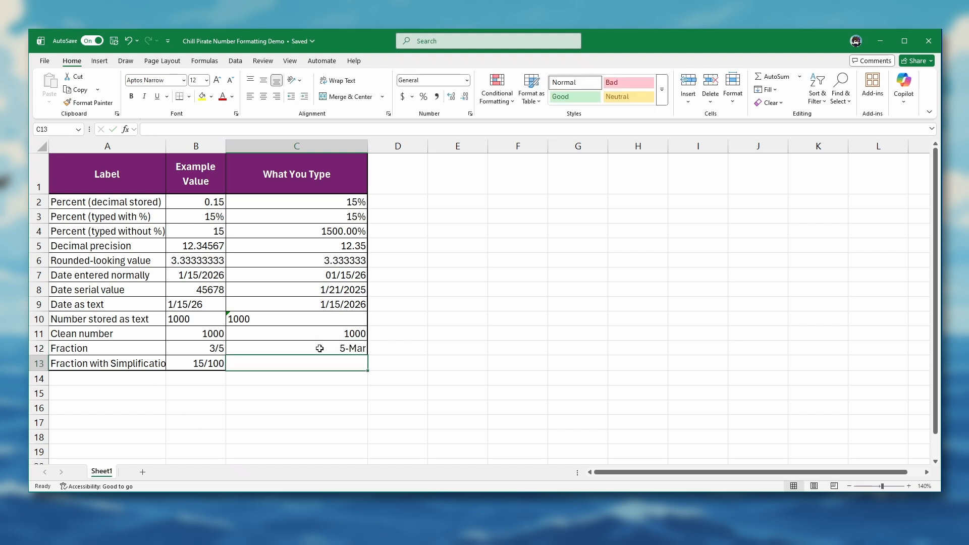
# - Review the number formats available for cell C12, and clear the cell's content
pyautogui.click(319, 348)
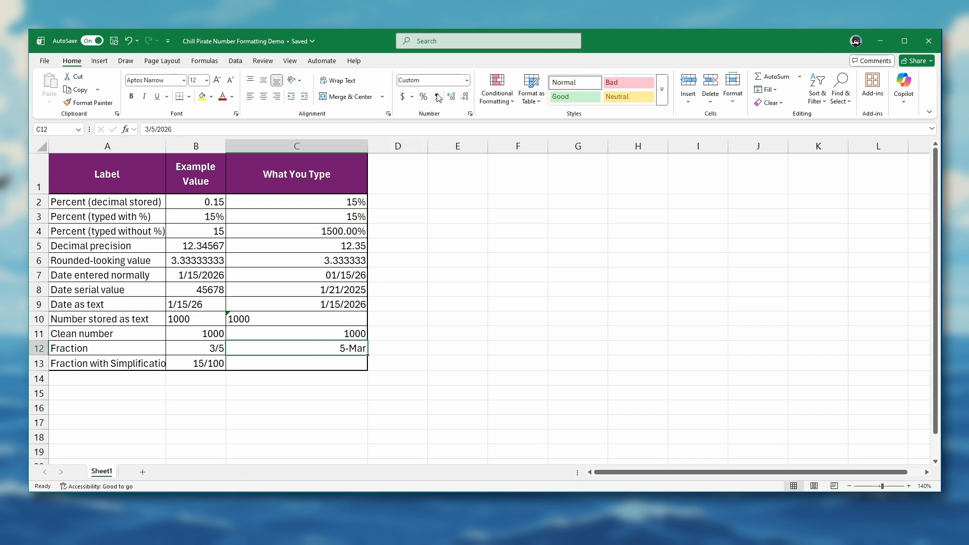
pyautogui.click(466, 84)
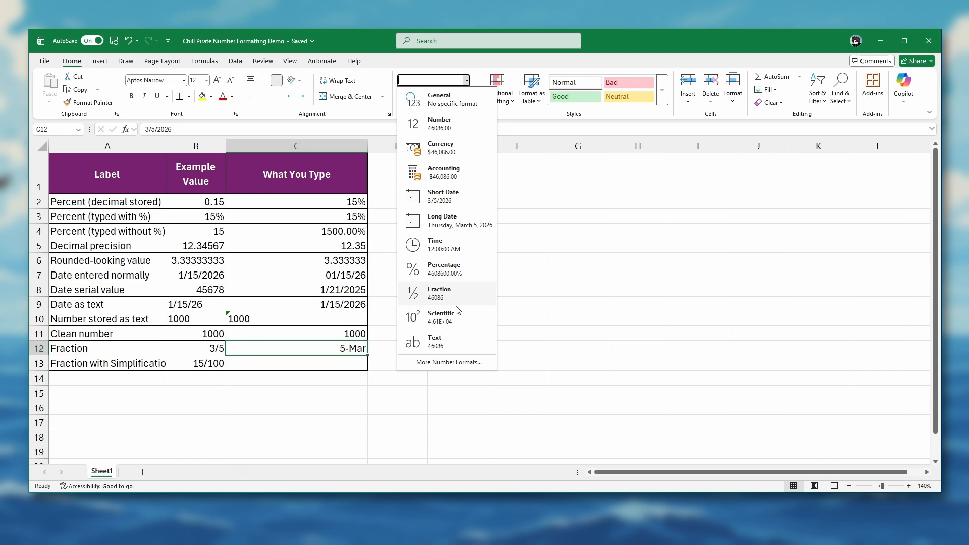
pyautogui.click(319, 348)
pyautogui.press('Delete')
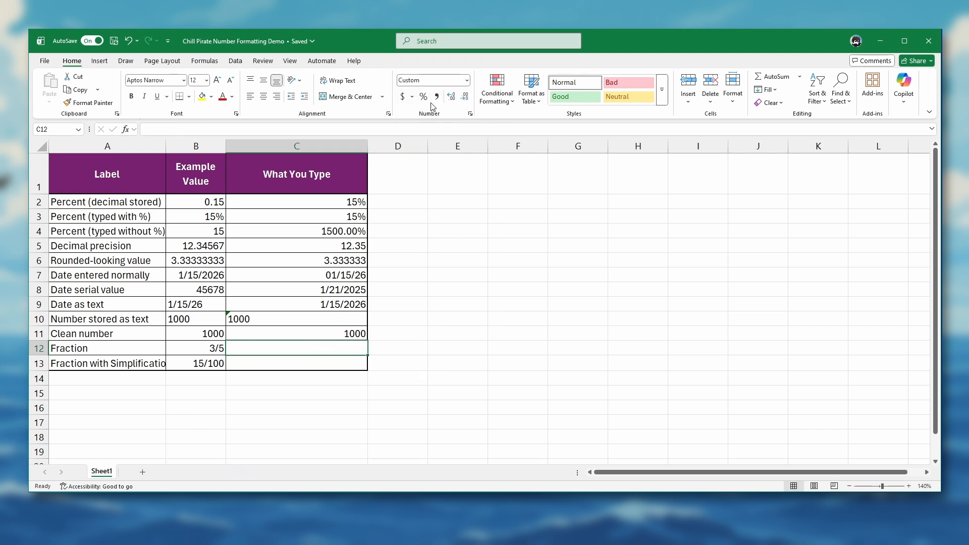
# - Apply the Fraction format to the empty cell C12, and enter 3/5 in it
pyautogui.click(467, 81)
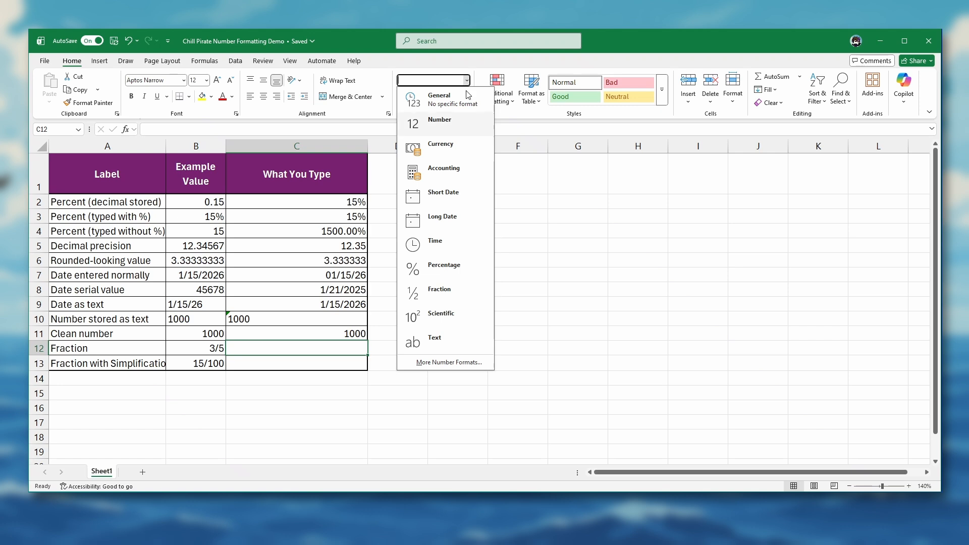
pyautogui.click(441, 298)
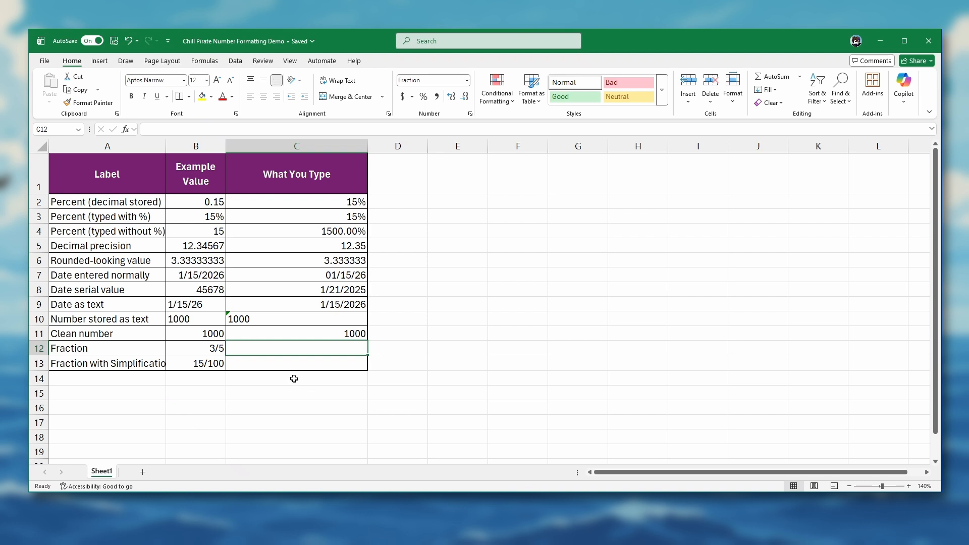
pyautogui.write('3/5')
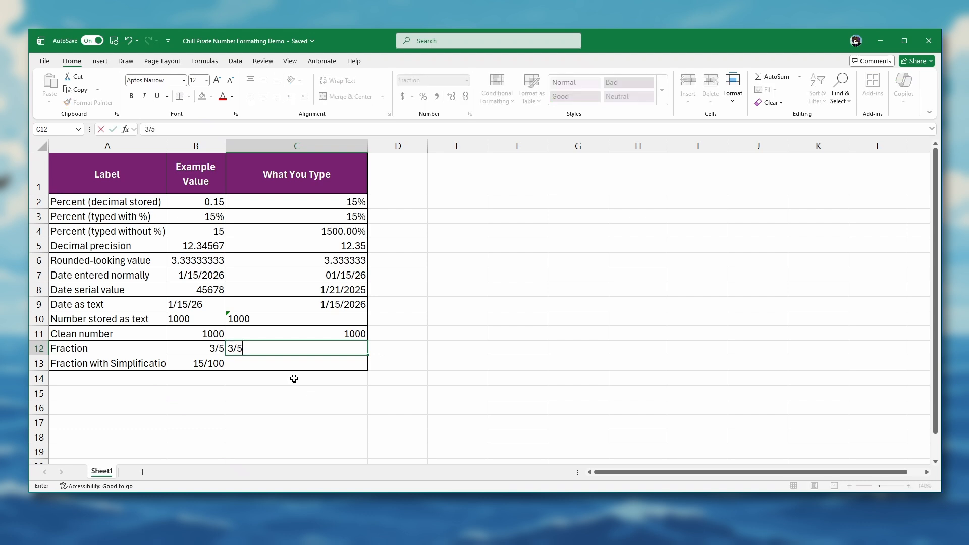
pyautogui.press('Return')
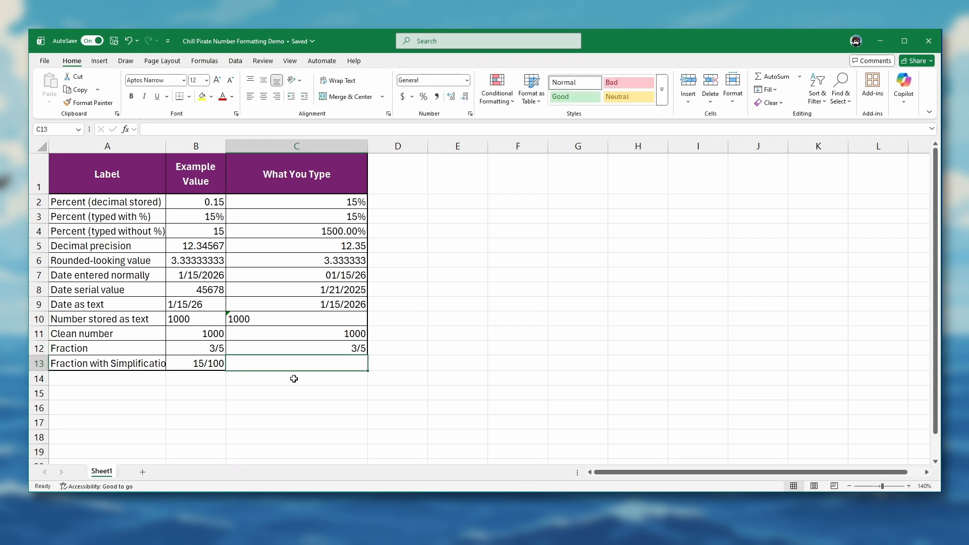
# - Inspect the value stored behind the fraction in cell C12, and move on to cell C13
pyautogui.click(315, 348)
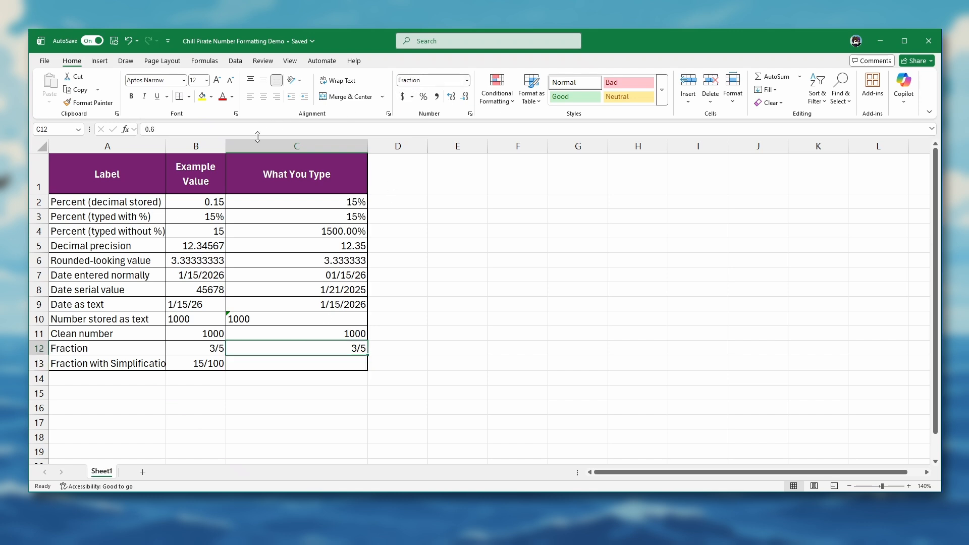
pyautogui.click(160, 128)
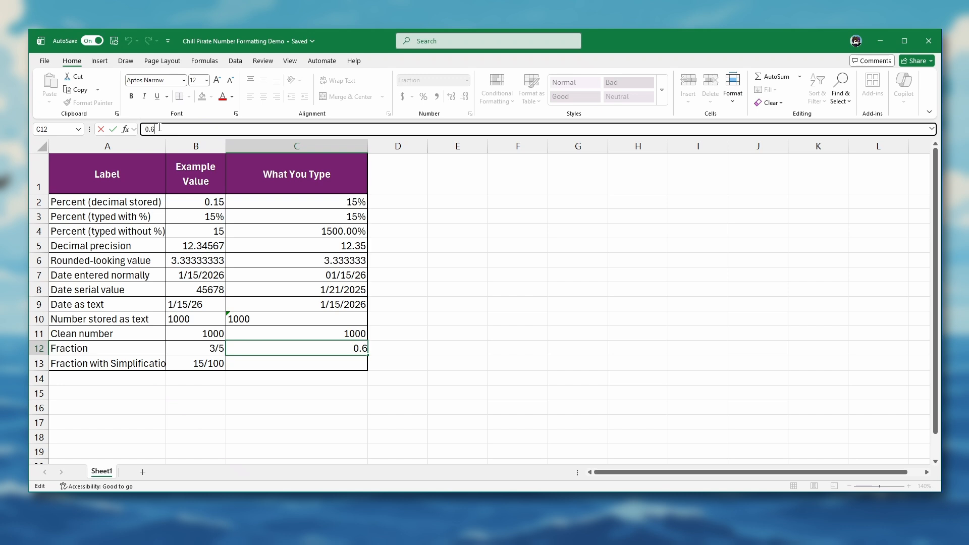
pyautogui.click(272, 364)
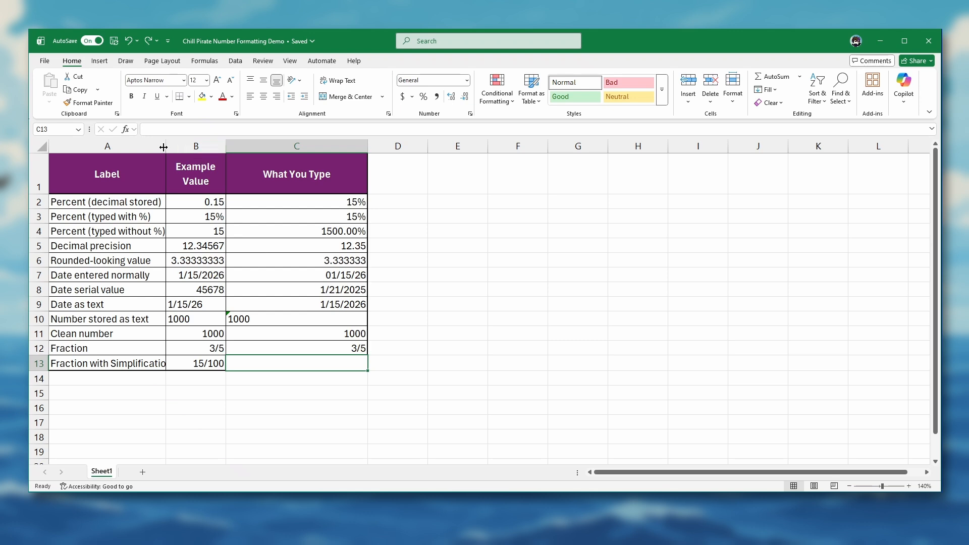
# - Widen column A to fit its longest label, and format cell C13 as a fraction with up to three digits
pyautogui.moveTo(163, 147); pyautogui.dragTo(173, 146)
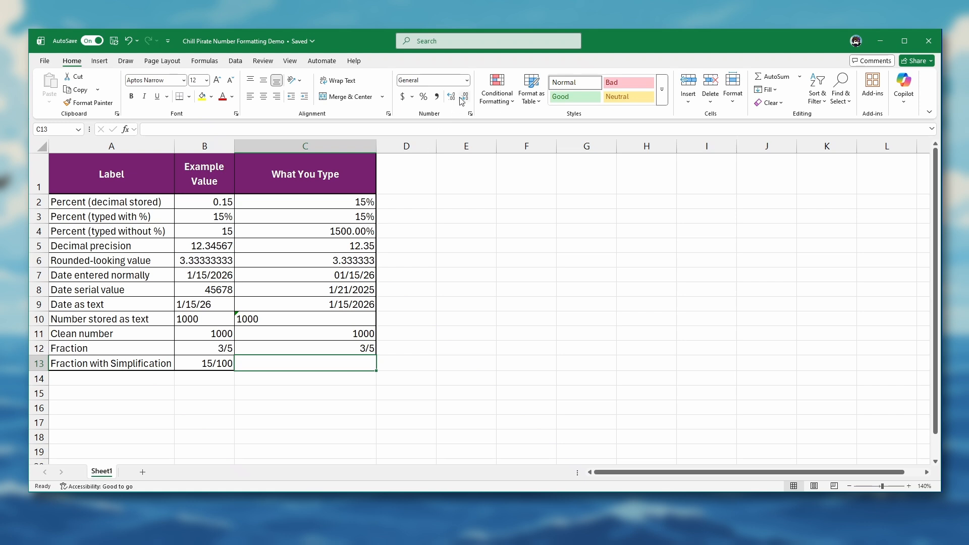
pyautogui.click(467, 82)
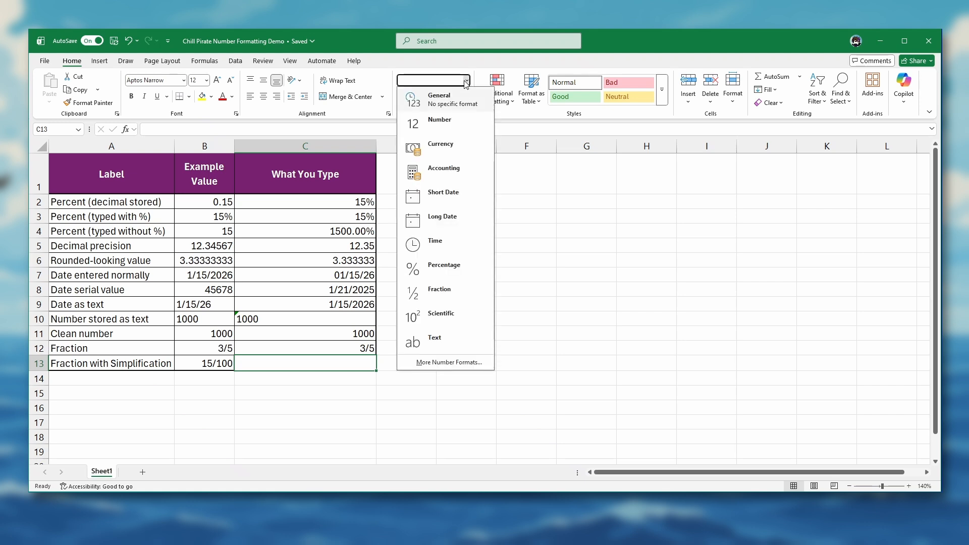
pyautogui.click(444, 362)
pyautogui.click(245, 178)
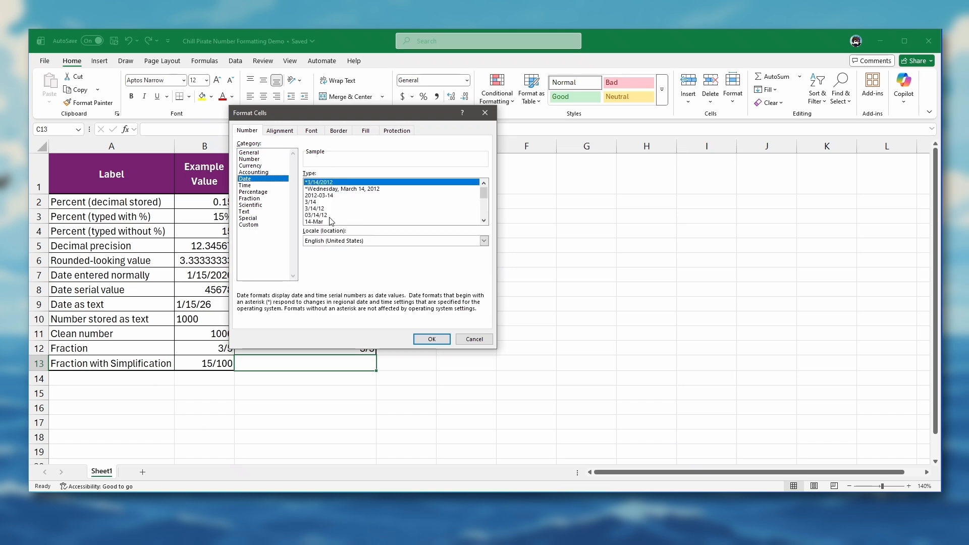
pyautogui.click(249, 199)
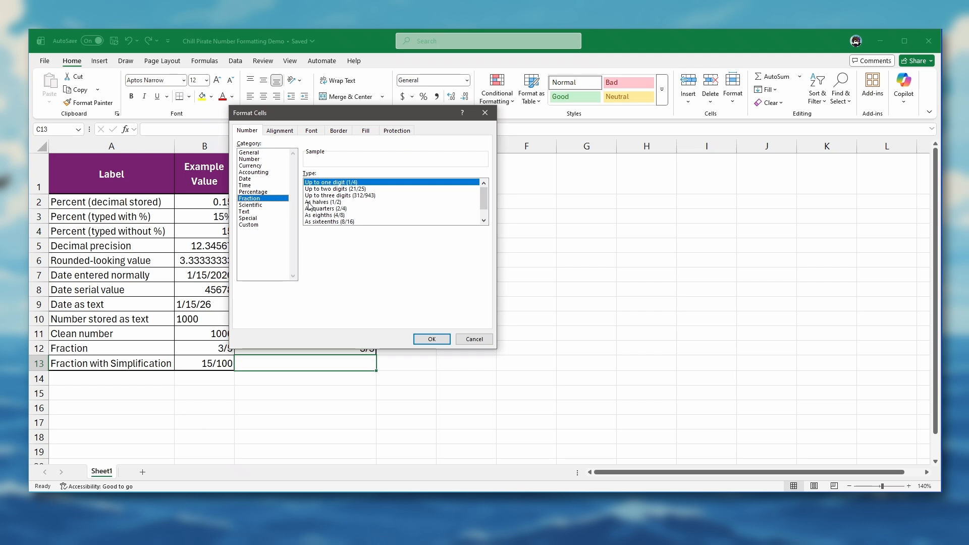
pyautogui.click(351, 196)
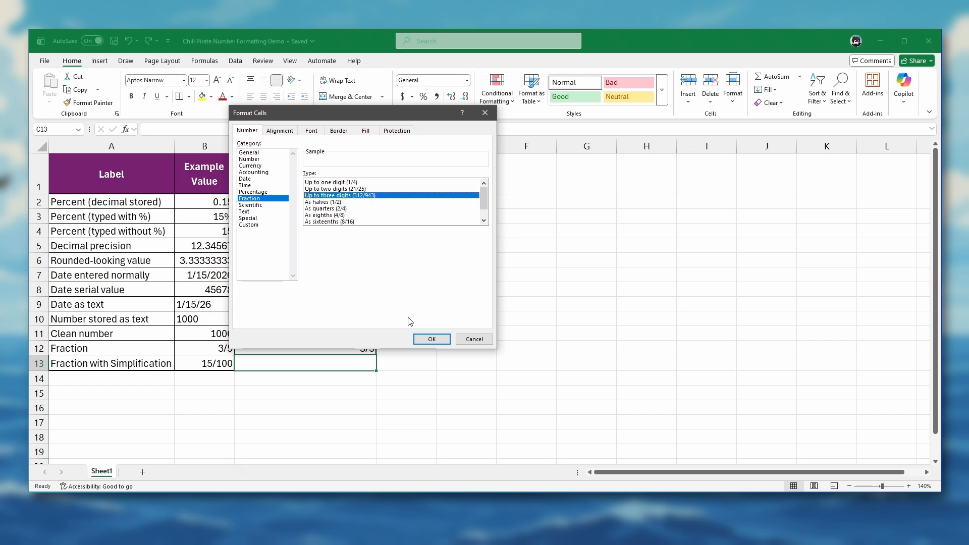
pyautogui.click(432, 338)
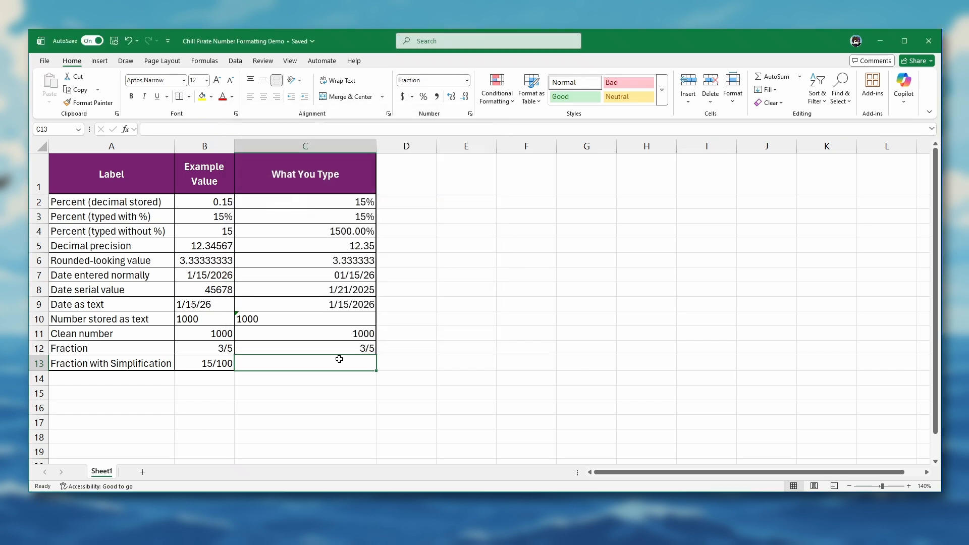
# - Enter 15/100 in cell C13, and reselect the cell to inspect its stored value
pyautogui.write('15/100')
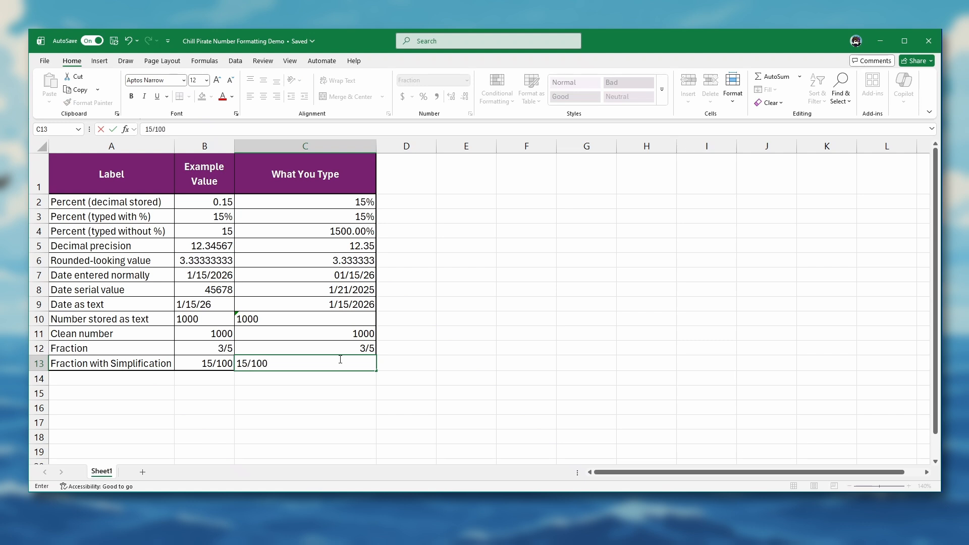
pyautogui.press('Return')
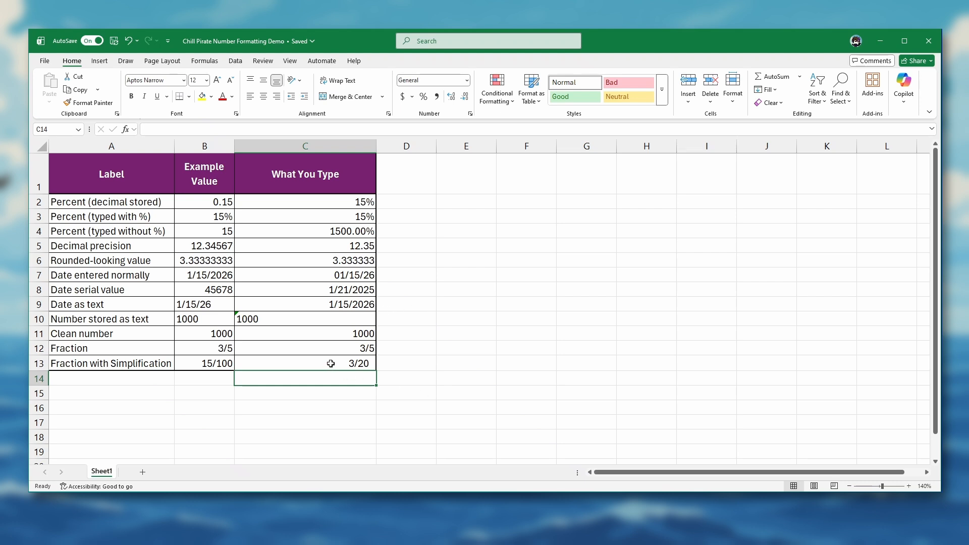
pyautogui.click(331, 363)
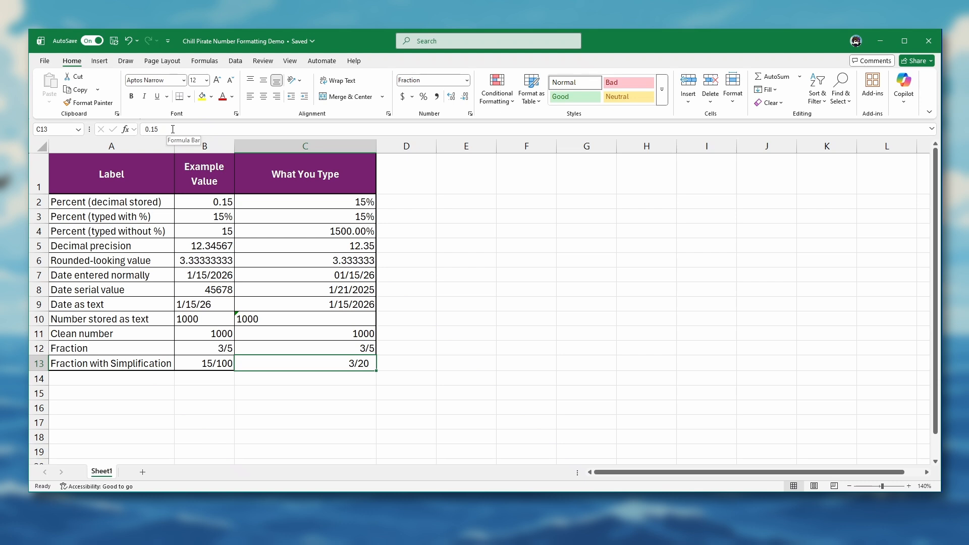
# - Inspect cells C2 and C5, and compare the Percentage and Number format settings for C5 without applying any change
pyautogui.click(325, 203)
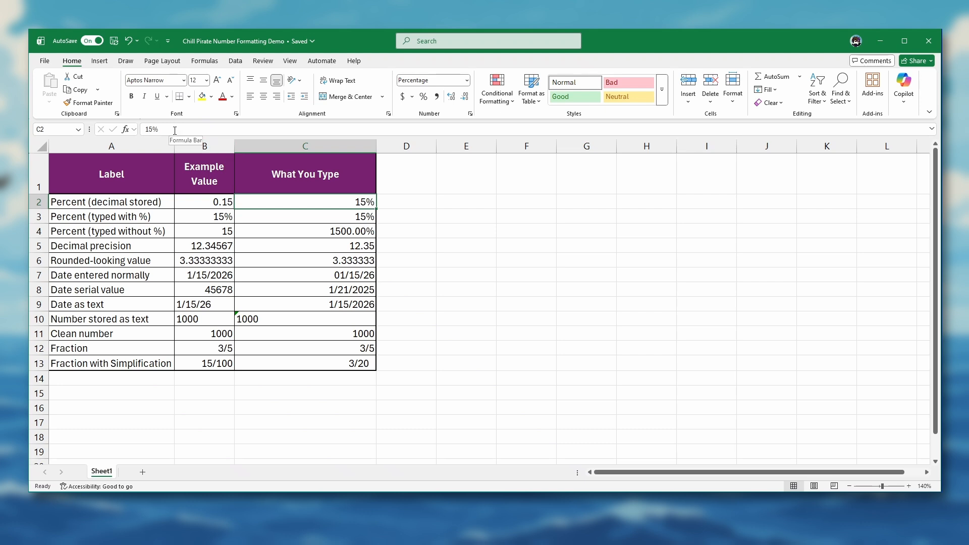
pyautogui.click(322, 248)
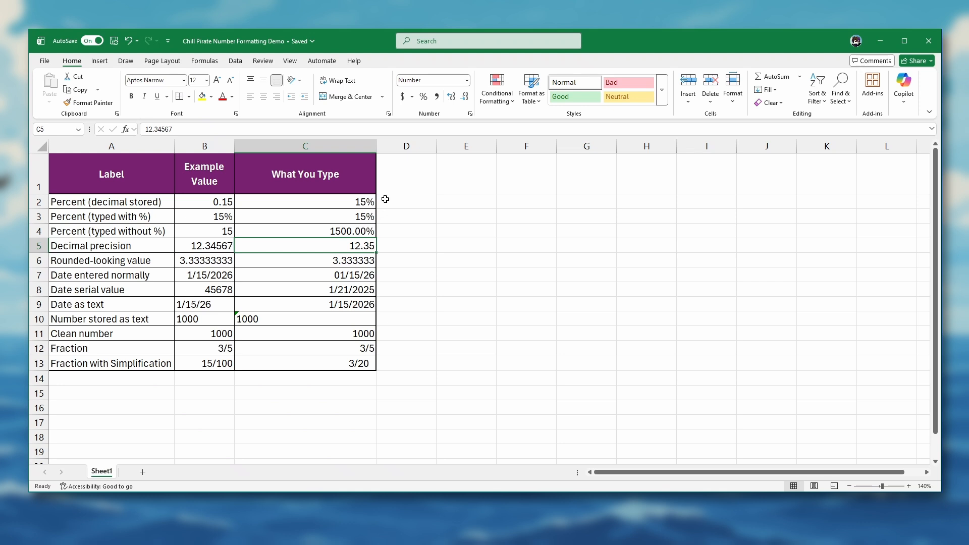
pyautogui.click(466, 81)
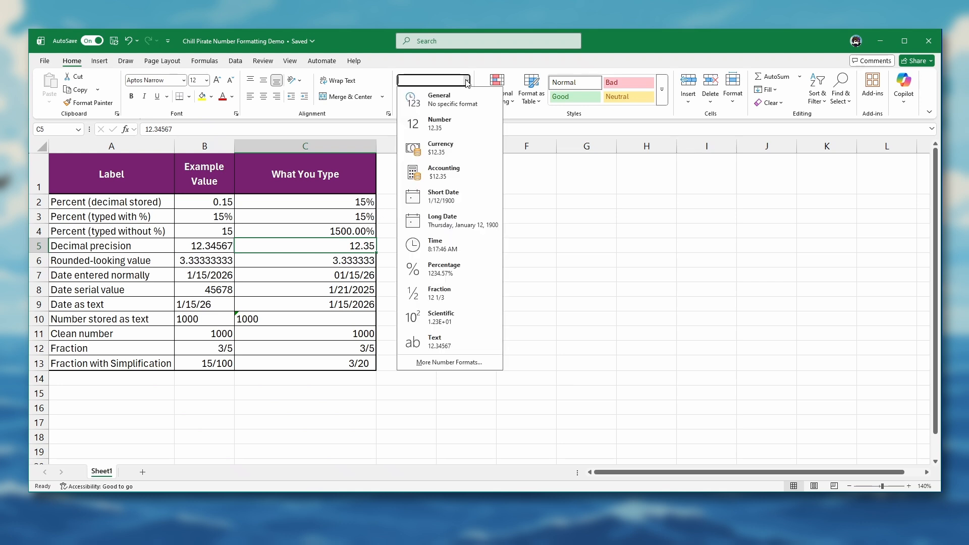
pyautogui.click(444, 362)
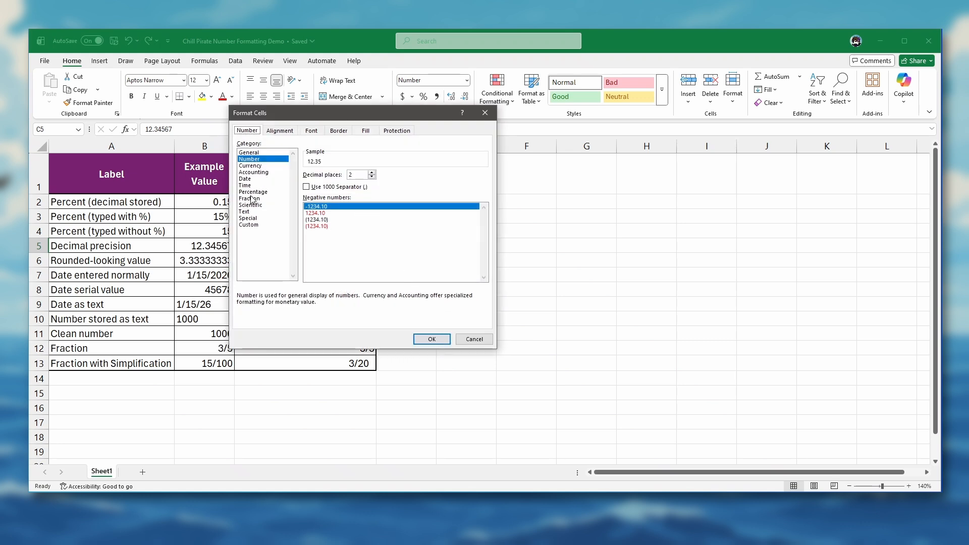
pyautogui.click(252, 193)
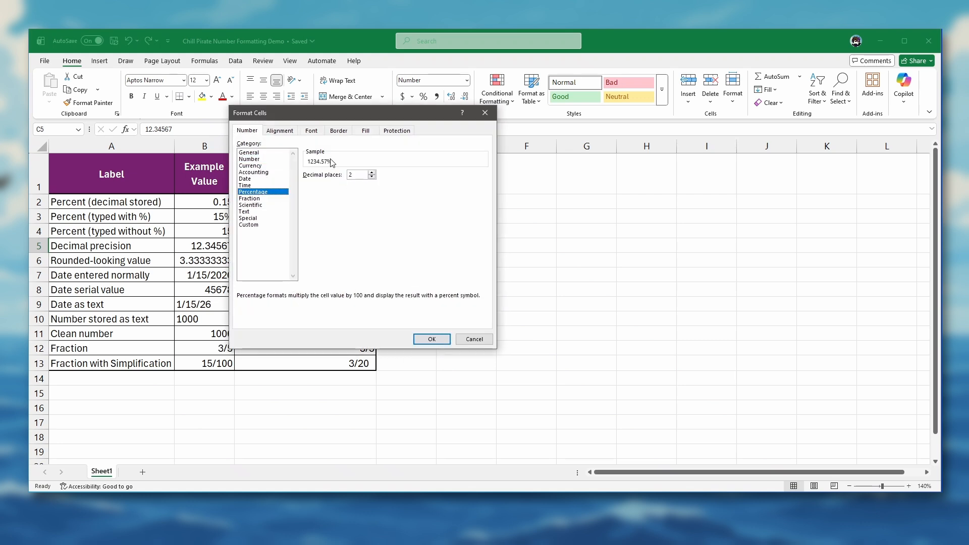
pyautogui.click(249, 159)
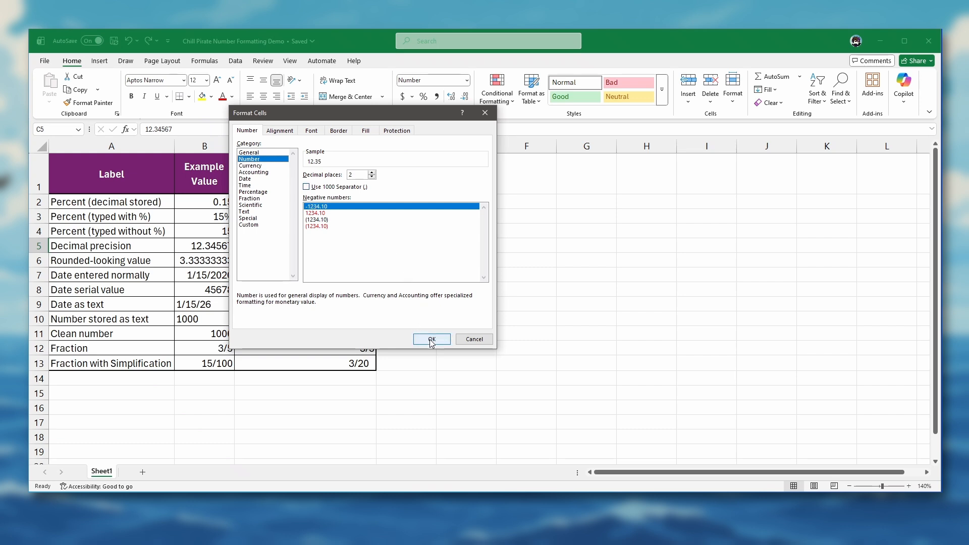
pyautogui.click(473, 340)
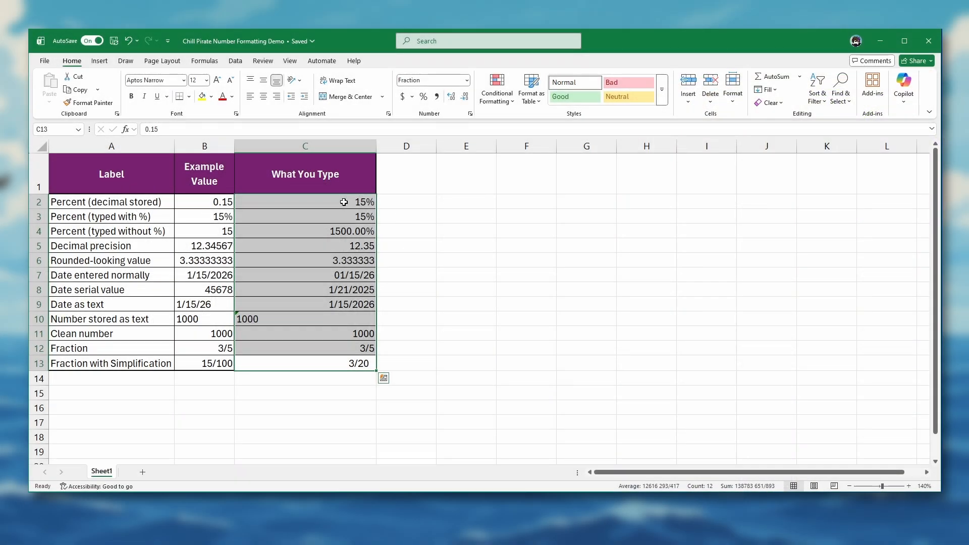
# - Apply the General format to all the What You Type values in cells C2 to C13
pyautogui.moveTo(343, 201); pyautogui.dragTo(334, 364)
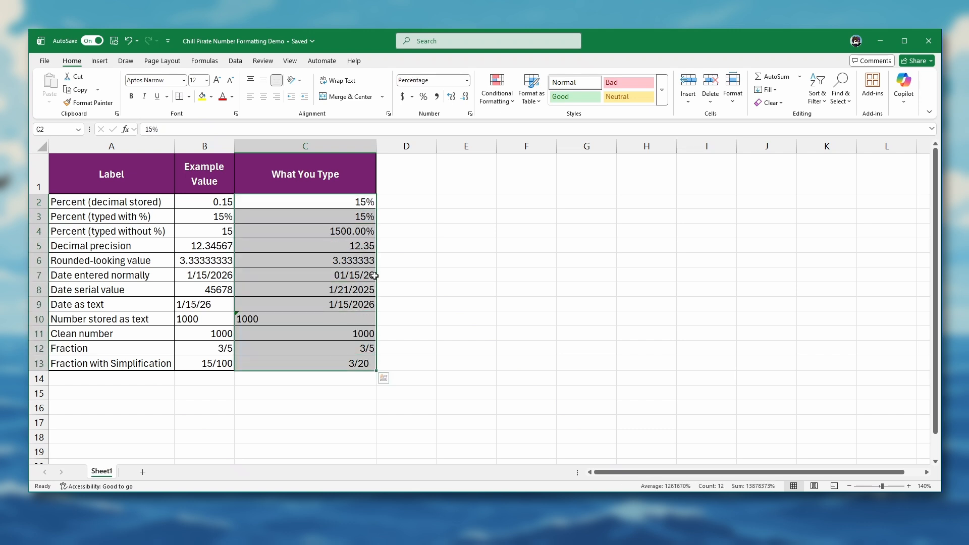
pyautogui.click(467, 81)
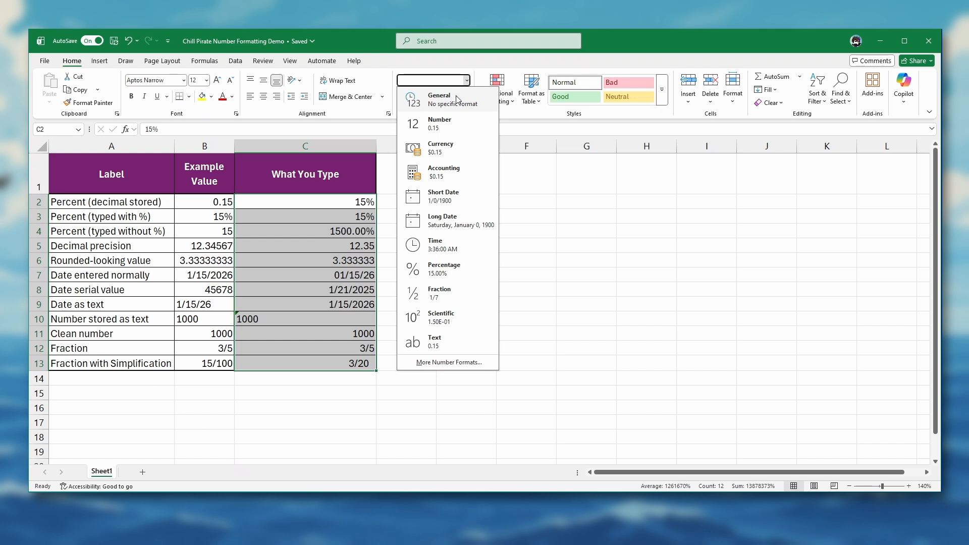
pyautogui.click(456, 100)
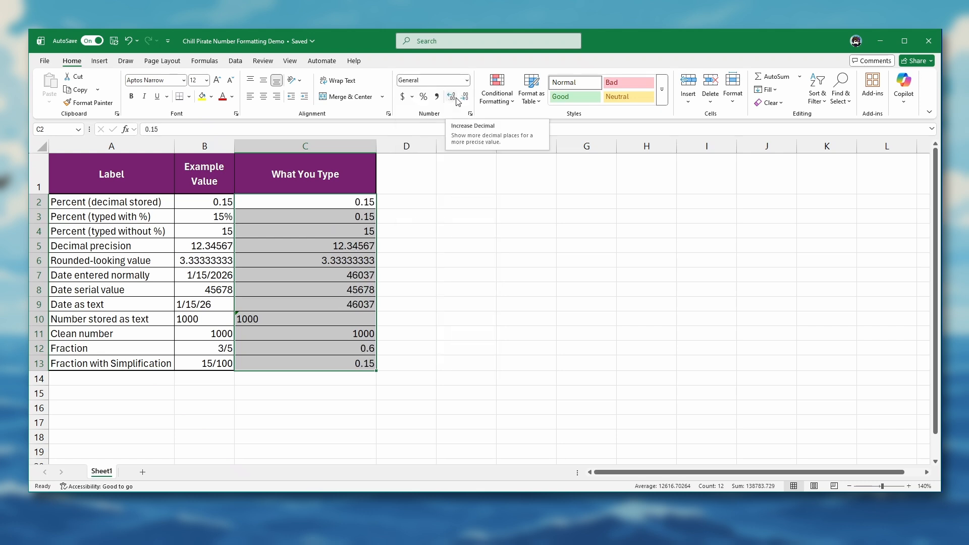